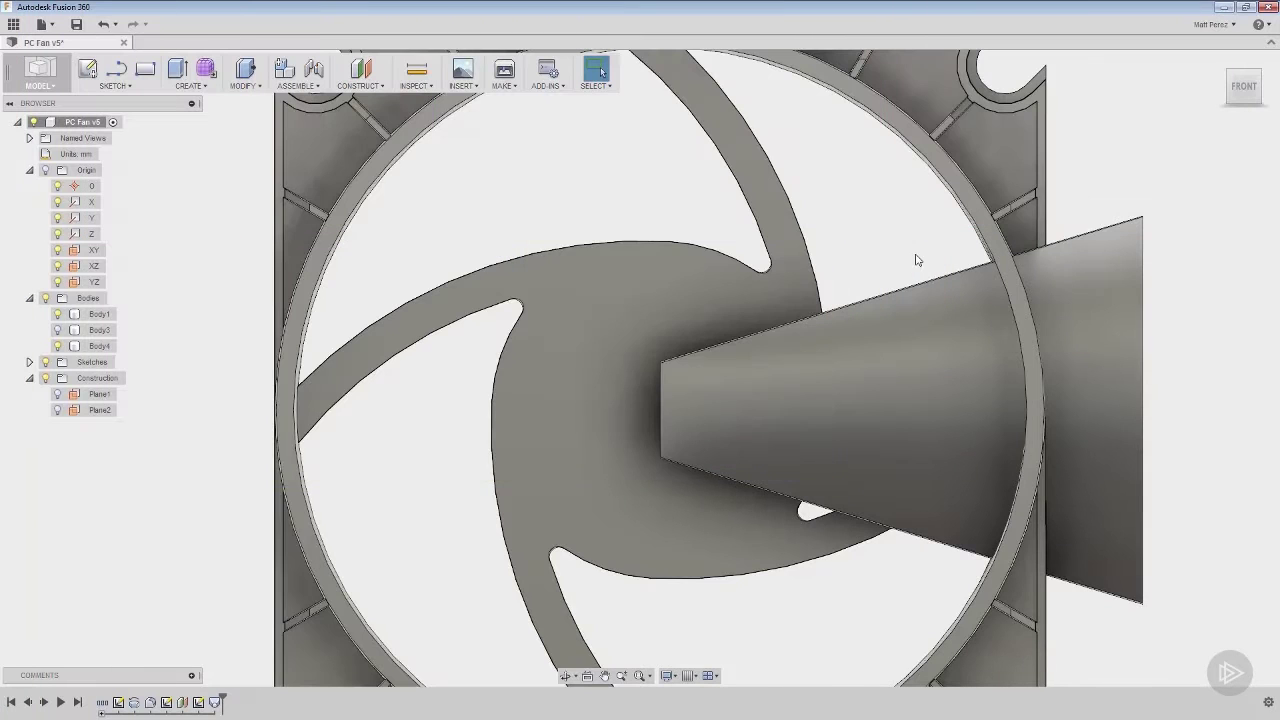
# Step: Start a sketch on the XY plane and draw a 75 mm diameter circle at the origin
pyautogui.rightClick(92, 250)
pyautogui.click(110, 268)
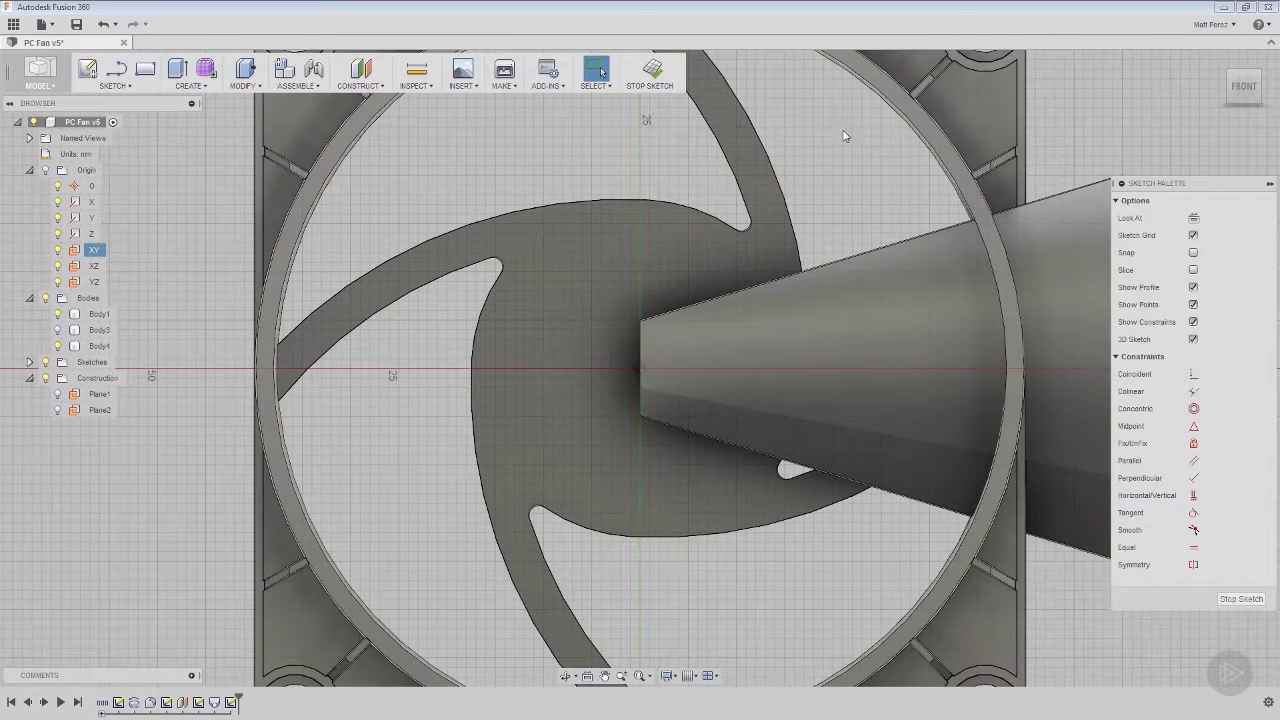
pyautogui.press('c')
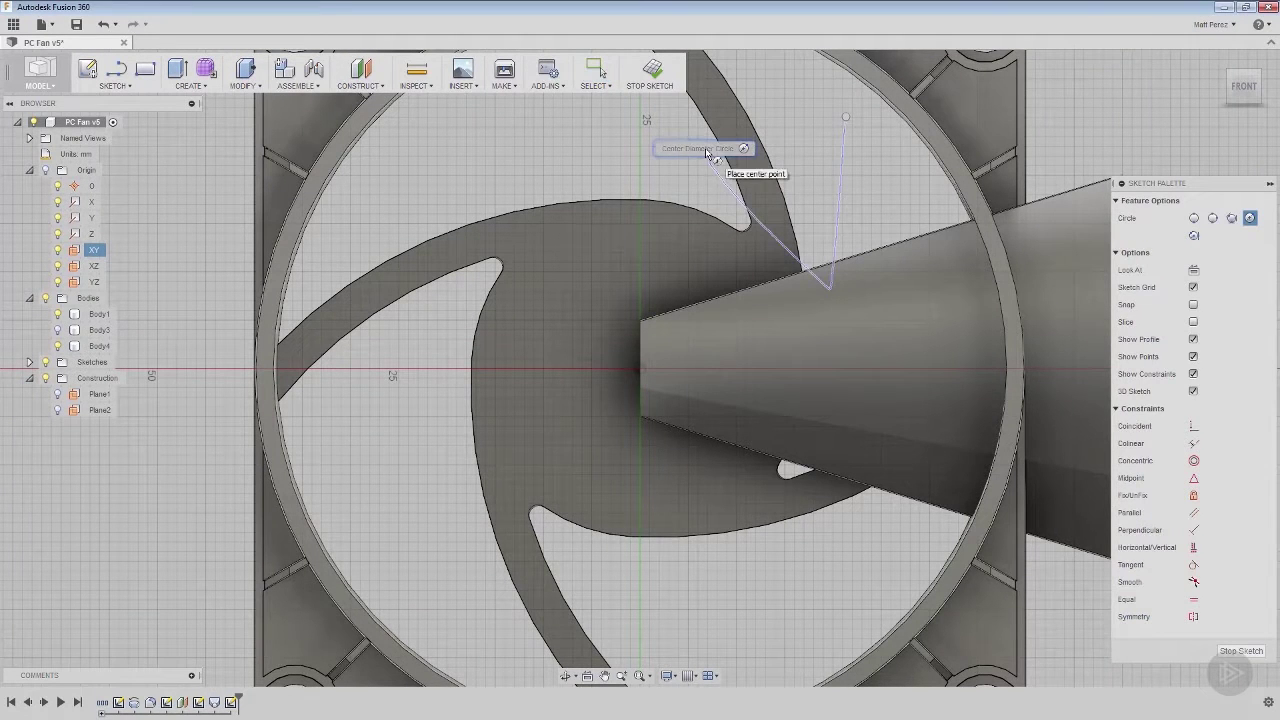
pyautogui.click(640, 370)
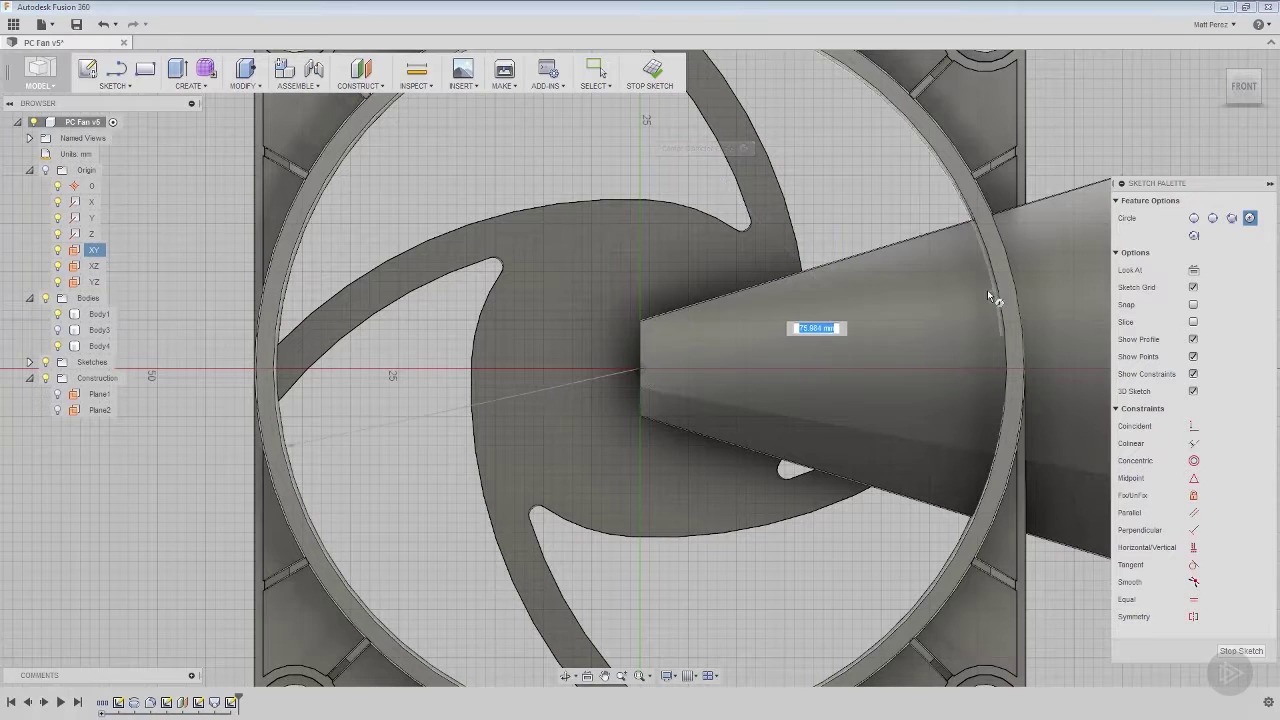
pyautogui.write('75')
pyautogui.press('Tab')
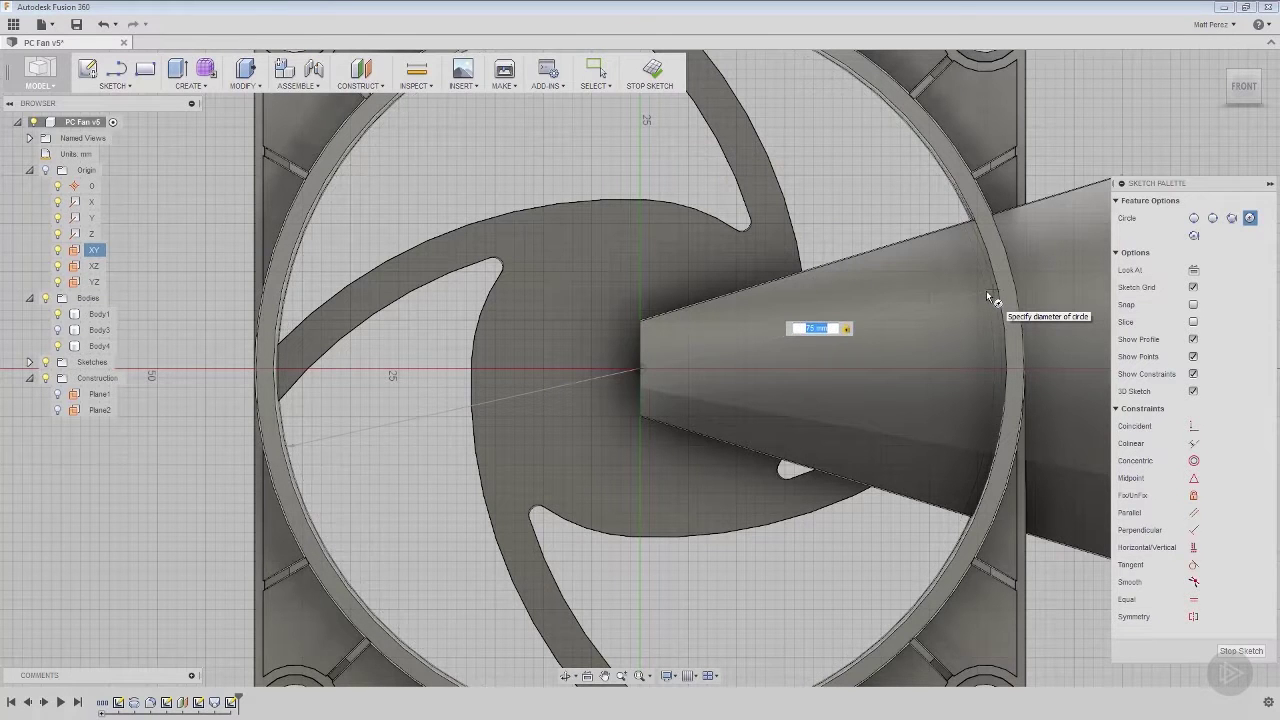
pyautogui.press('Return')
pyautogui.press('Escape')
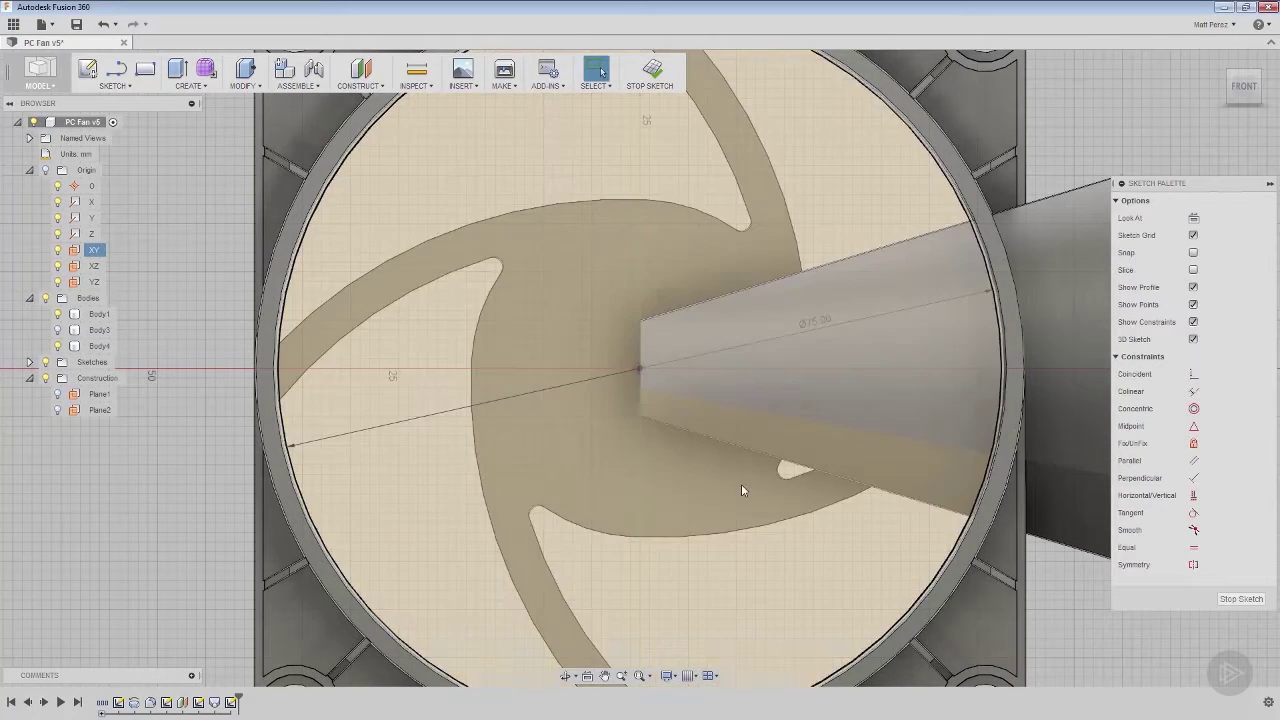
pyautogui.keyDown('shift'); pyautogui.moveTo(741, 484); pyautogui.dragTo(605, 450, button='middle'); pyautogui.keyUp('shift')
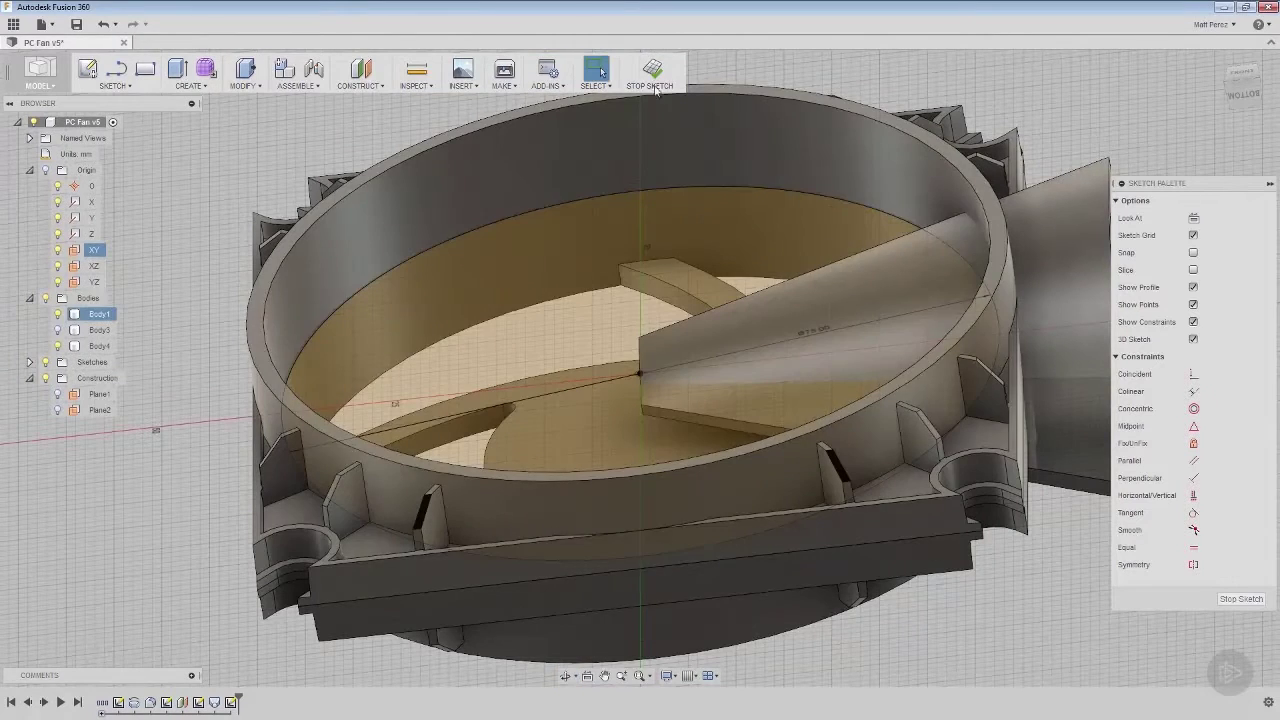
# Step: Finish the sketch and hide the fan frame body Body1
pyautogui.click(650, 70)
pyautogui.click(57, 330)
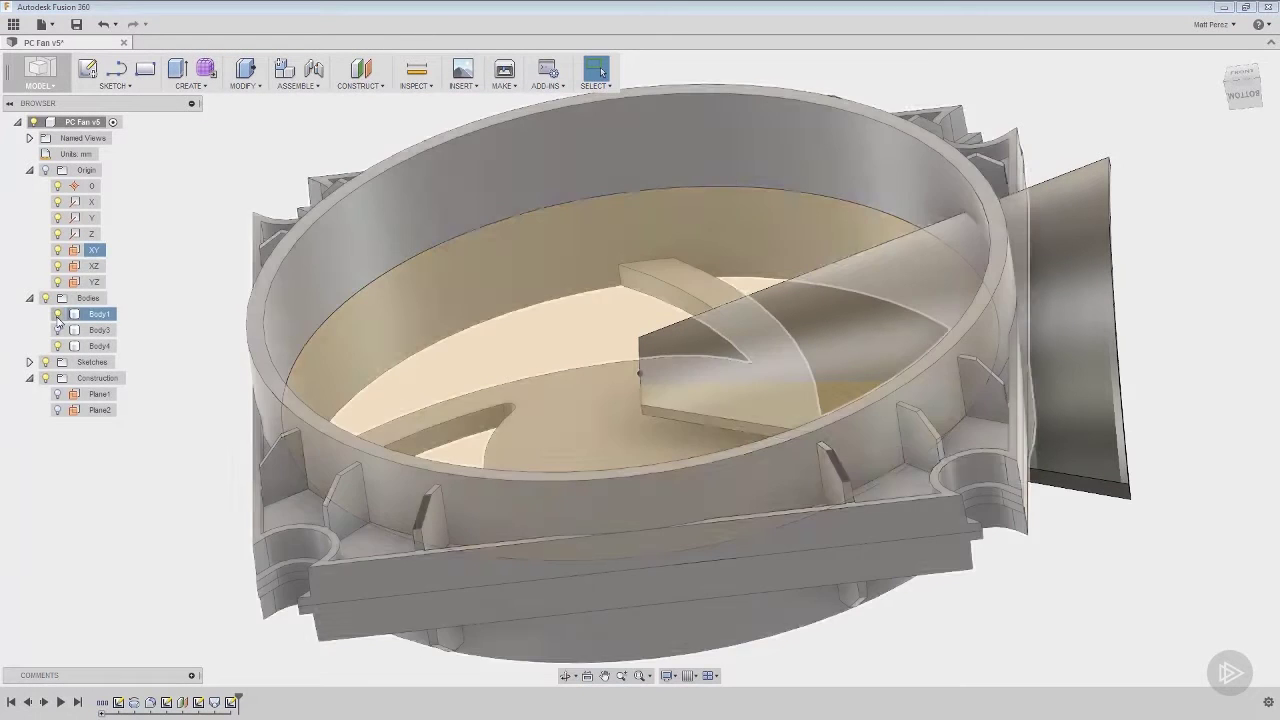
pyautogui.click(57, 314)
pyautogui.click(57, 330)
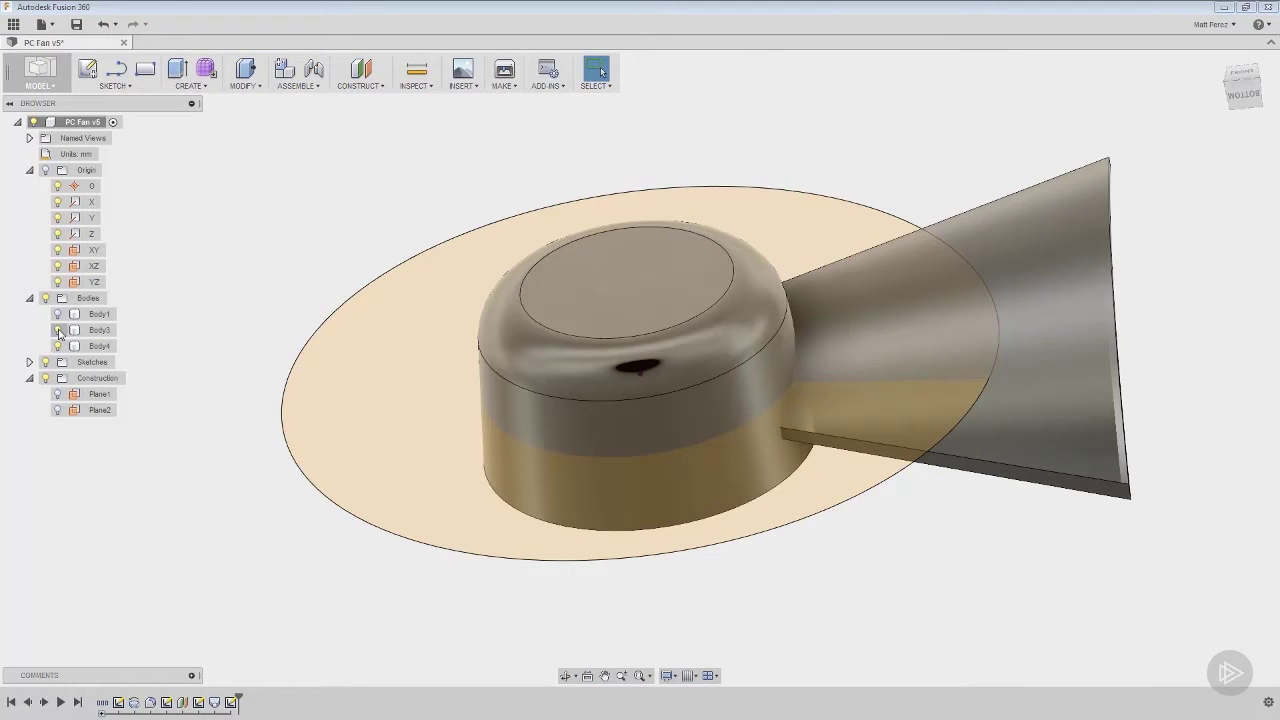
# Step: Extrude the 75 mm circle symmetrically to a 10 mm thickness
pyautogui.click(177, 68)
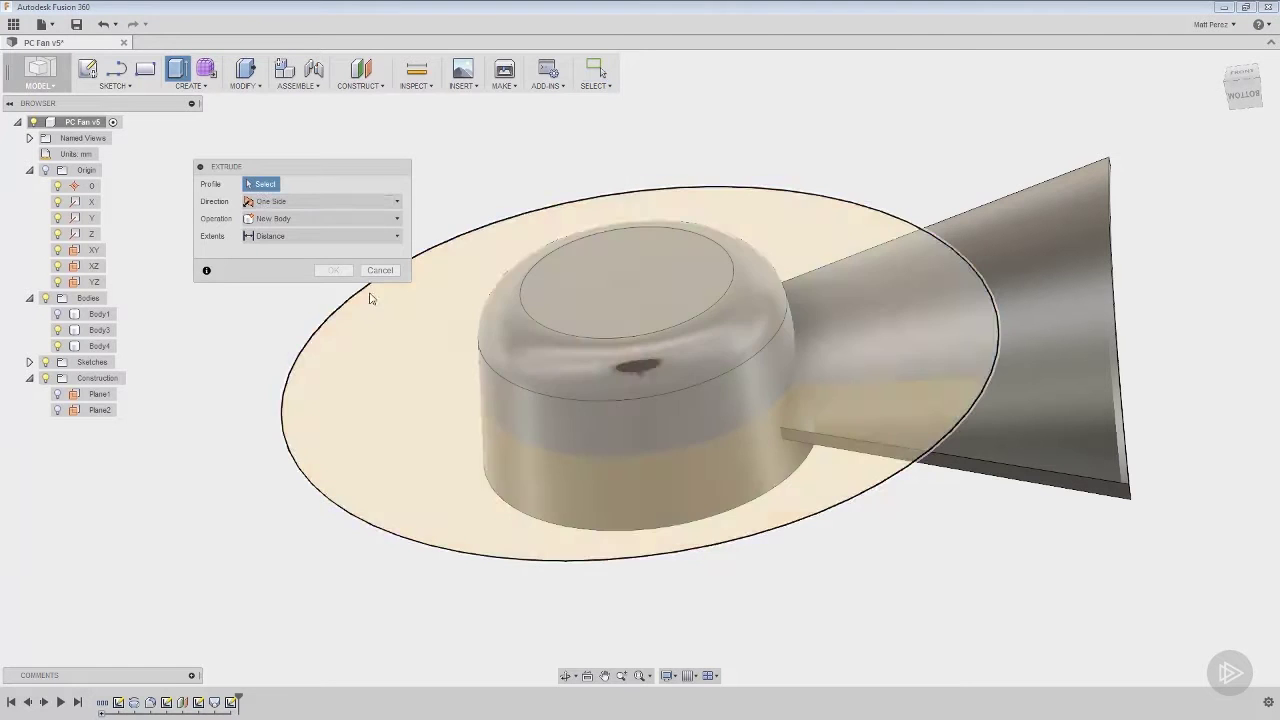
pyautogui.click(394, 352)
pyautogui.click(320, 218)
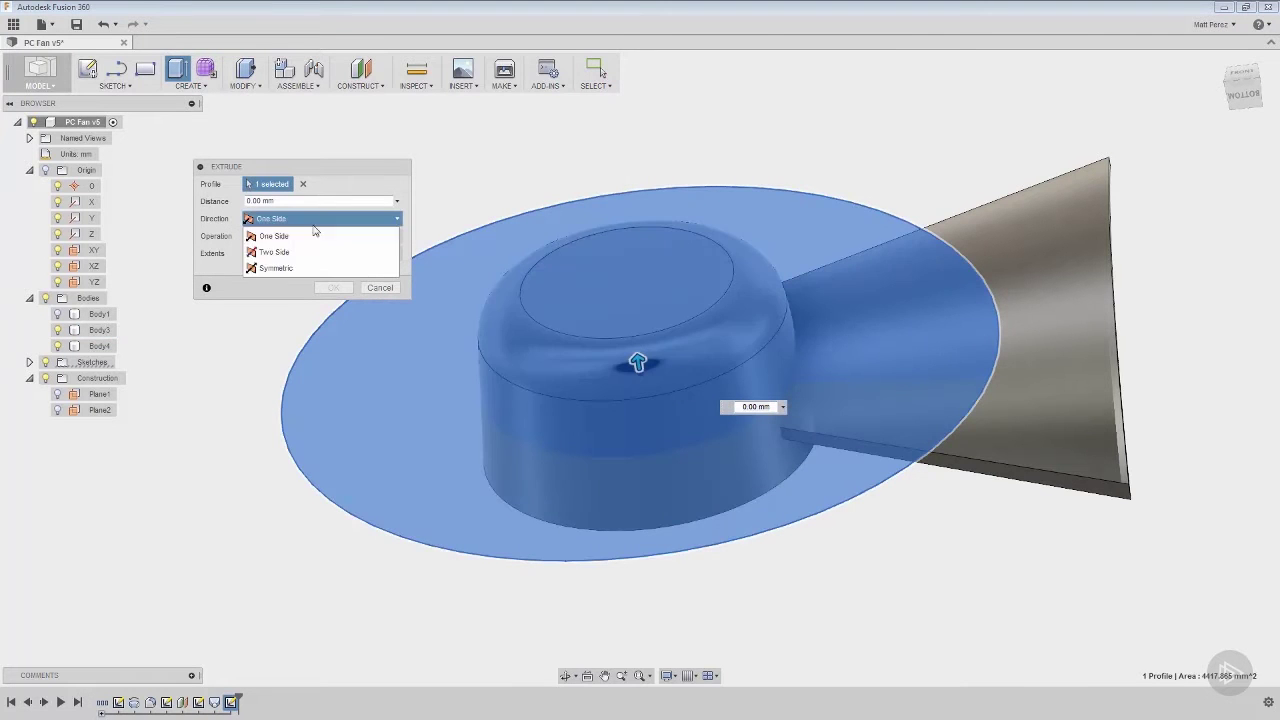
pyautogui.click(303, 266)
pyautogui.moveTo(637, 364); pyautogui.dragTo(626, 267)
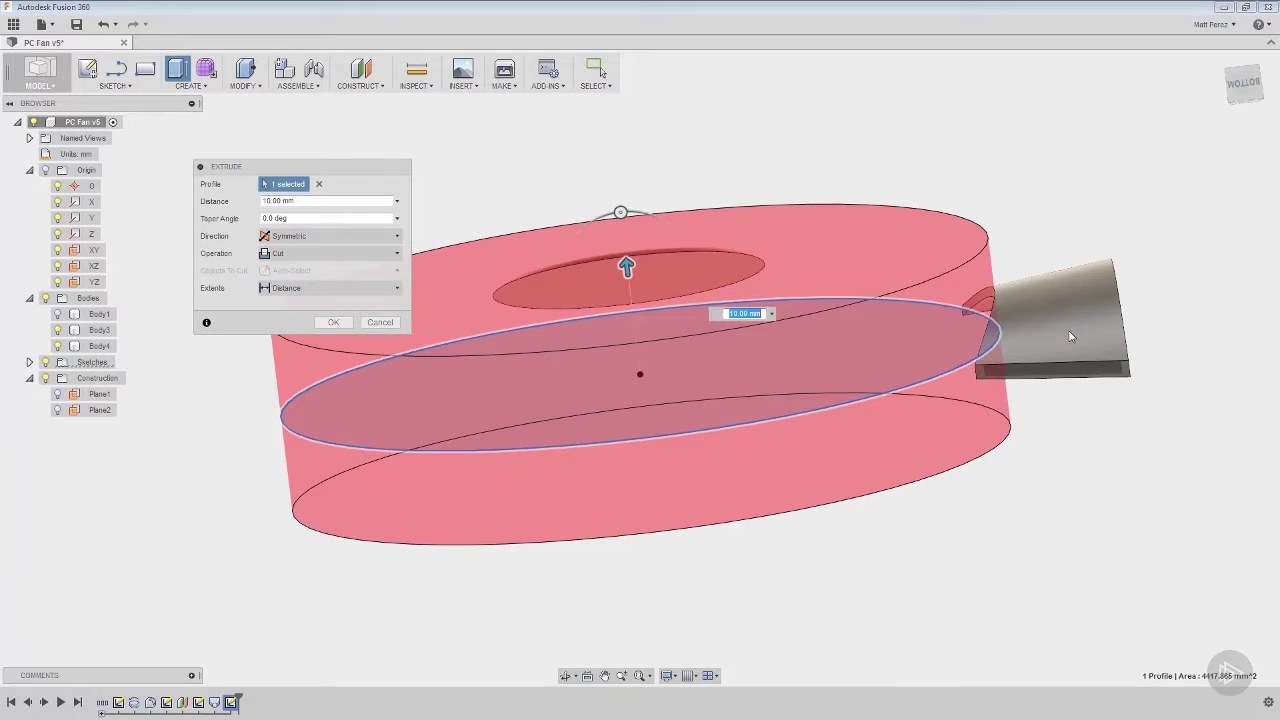
pyautogui.keyDown('shift'); pyautogui.moveTo(1070, 337); pyautogui.dragTo(1057, 389, button='middle'); pyautogui.keyUp('shift')
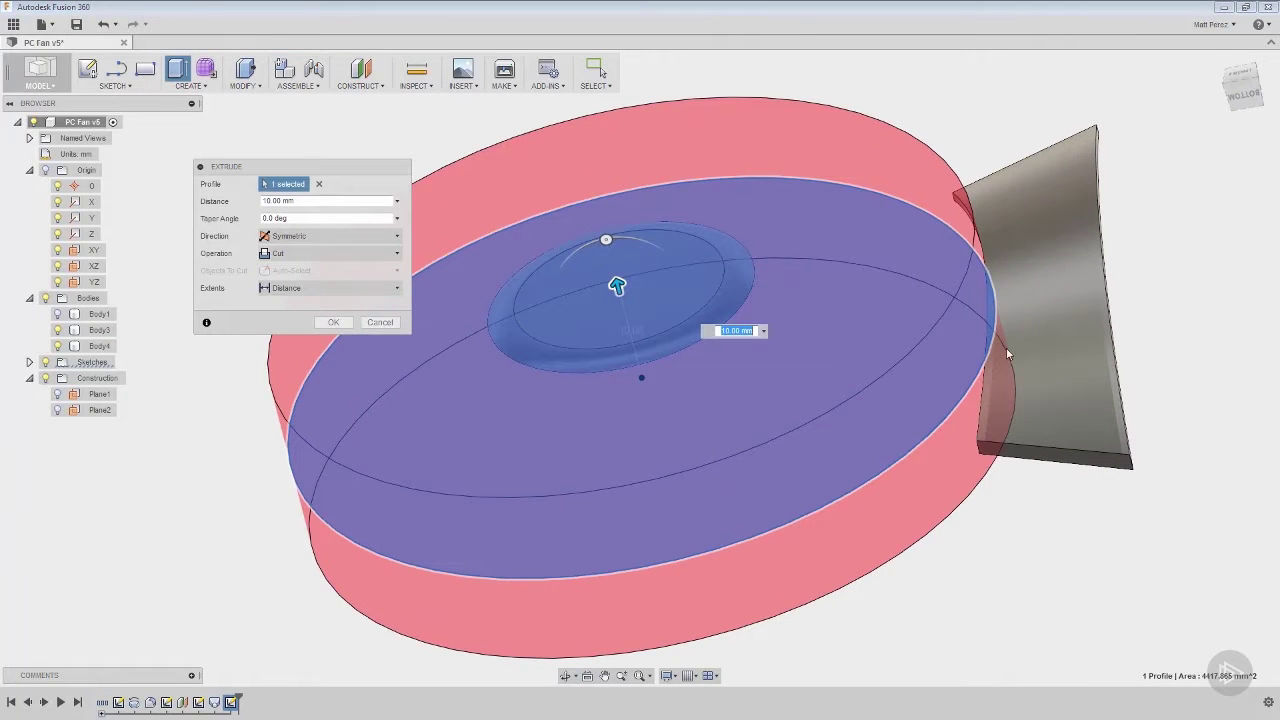
# Step: Set the extrusion to Intersect, hide Body3, and apply it to trim the blade
pyautogui.click(265, 257)
pyautogui.click(282, 306)
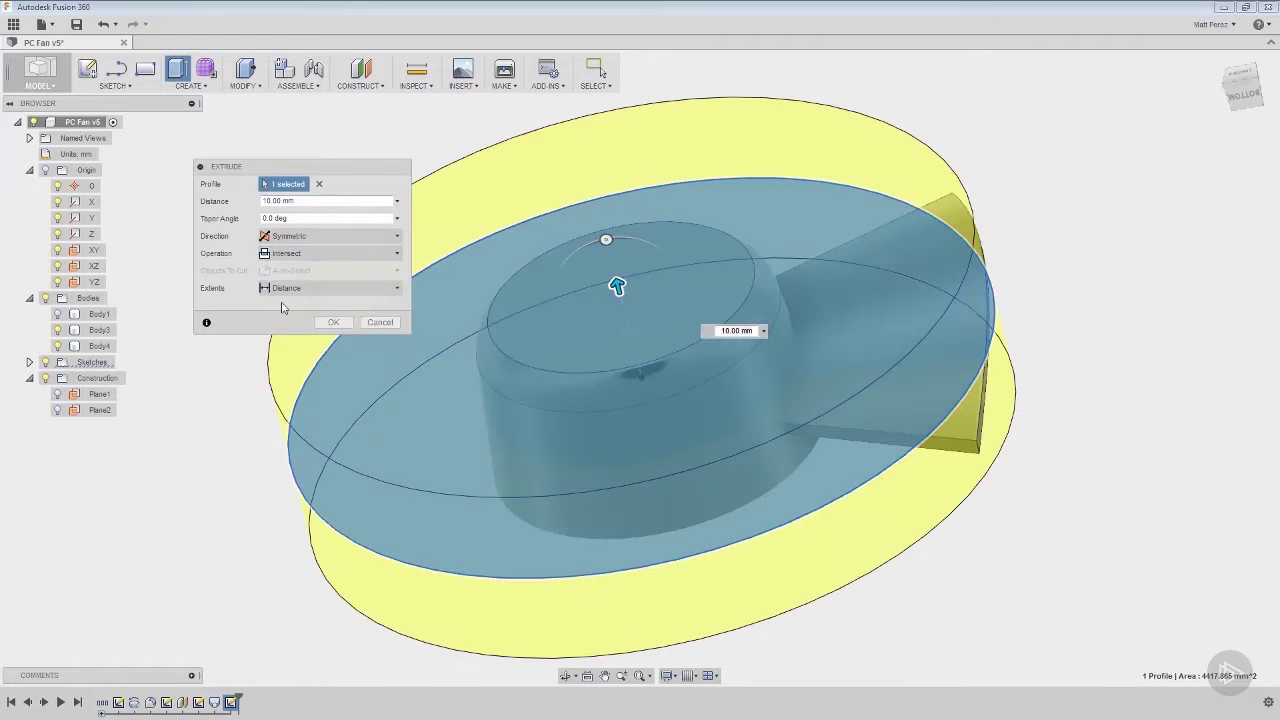
pyautogui.keyDown('shift'); pyautogui.moveTo(723, 455); pyautogui.dragTo(771, 443, button='middle'); pyautogui.keyUp('shift')
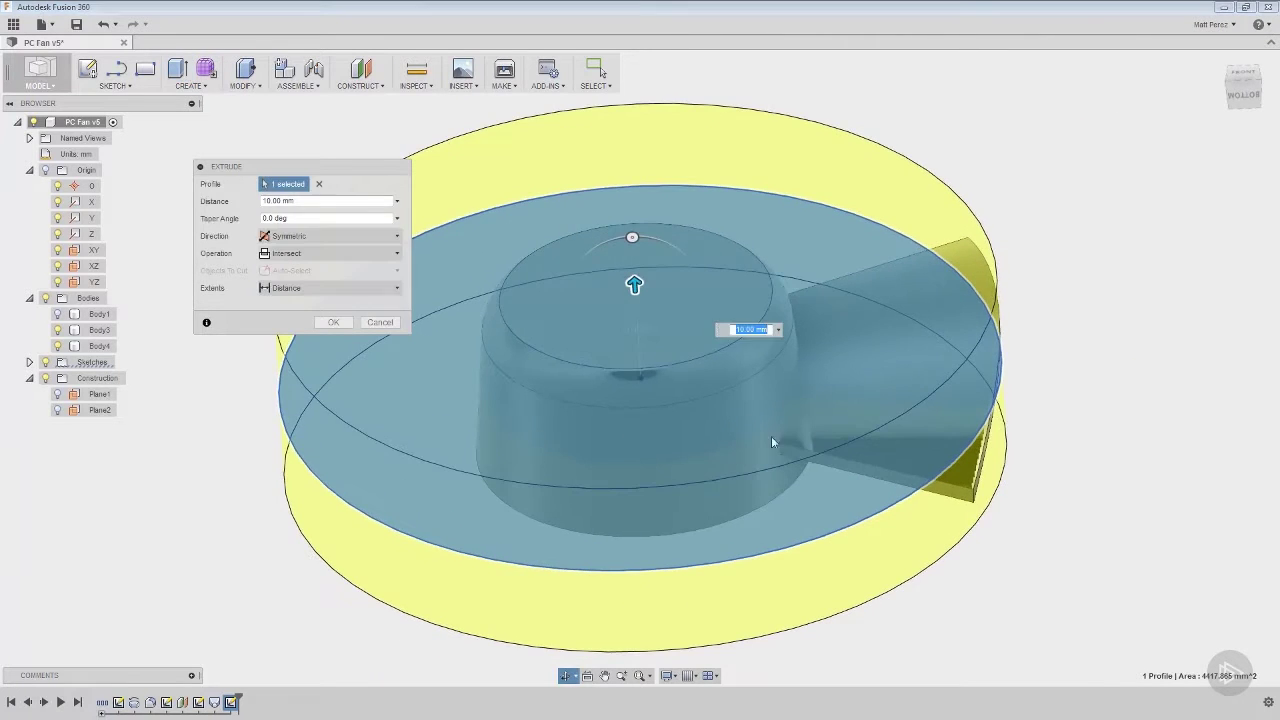
pyautogui.click(56, 331)
pyautogui.moveTo(602, 547)
pyautogui.keyDown('shift'); pyautogui.mouseDown(button='middle')
pyautogui.moveTo(597, 509)
pyautogui.moveTo(599, 552)
pyautogui.mouseUp(button='middle'); pyautogui.keyUp('shift')
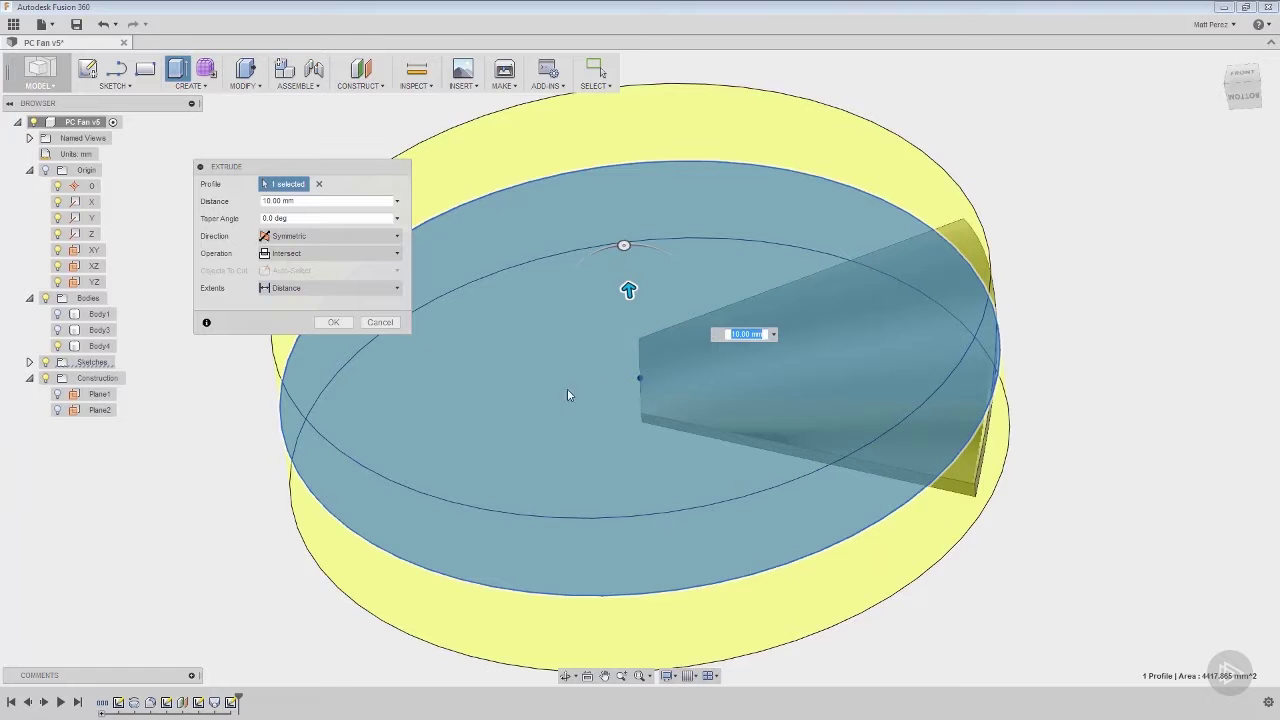
pyautogui.click(330, 322)
pyautogui.keyDown('shift'); pyautogui.moveTo(499, 477); pyautogui.dragTo(508, 437, button='middle'); pyautogui.keyUp('shift')
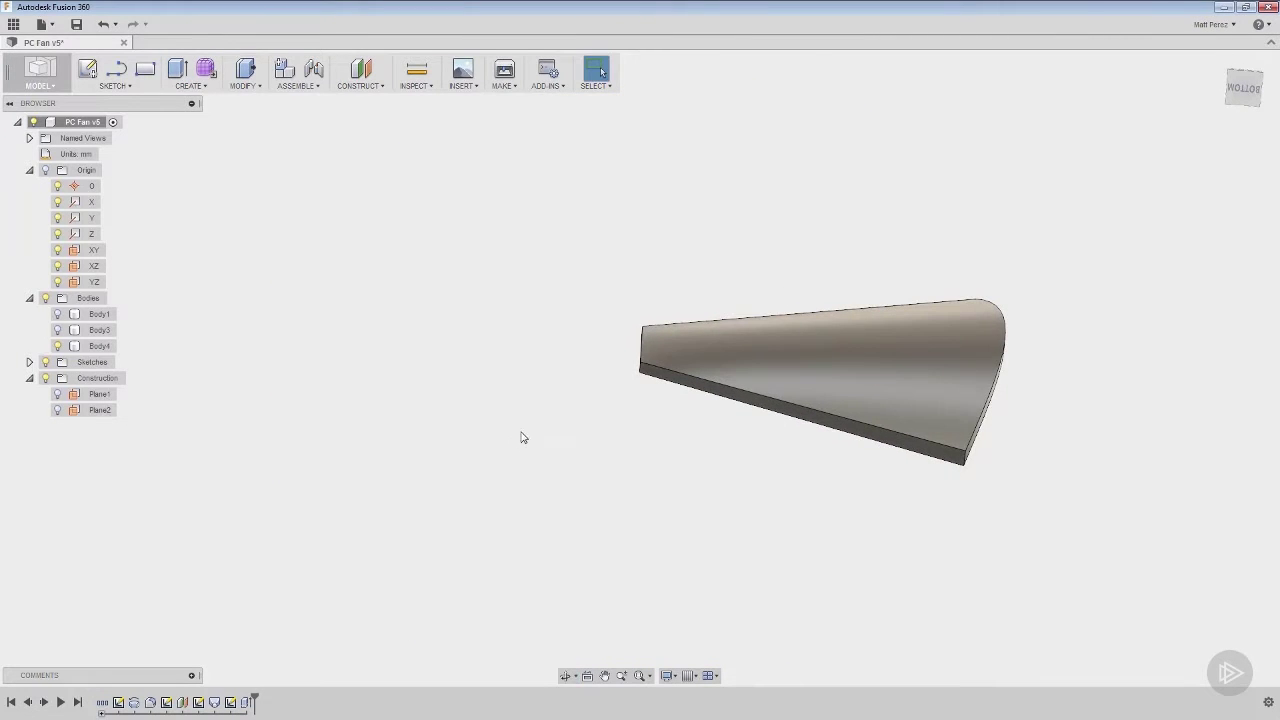
# Step: Show Body3 and Body1 again and view the fan from the front
pyautogui.click(57, 330)
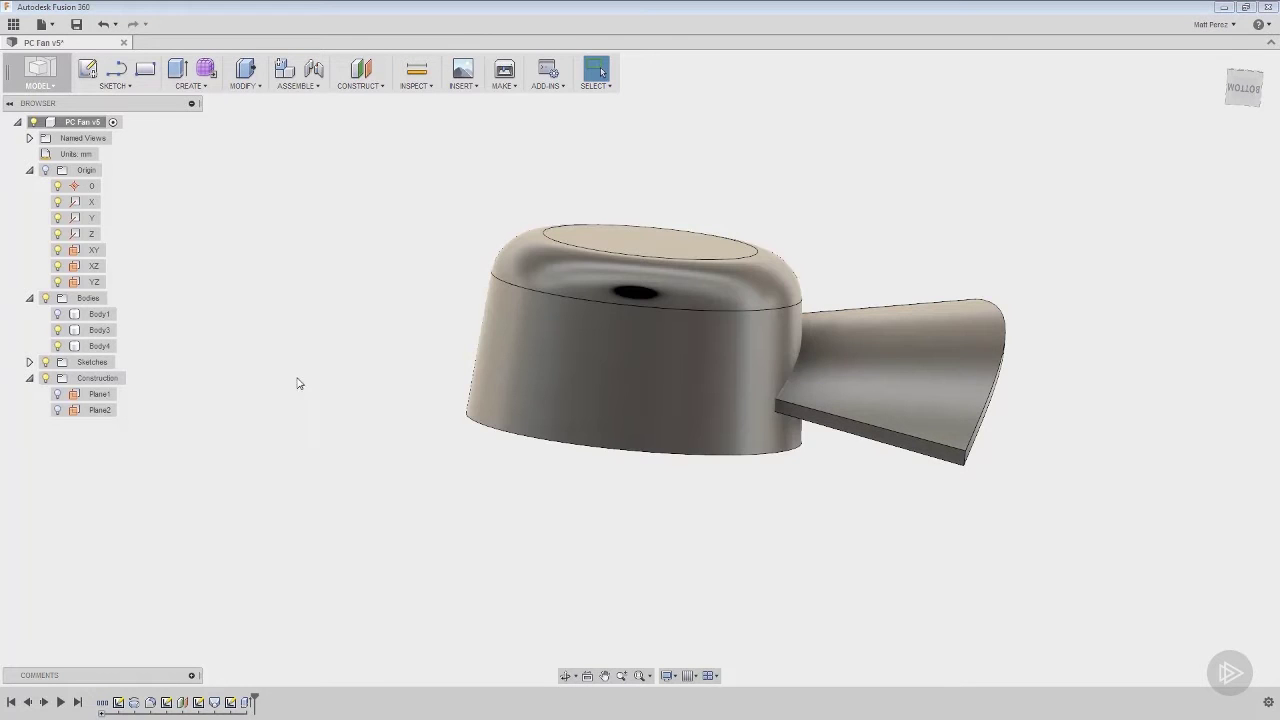
pyautogui.keyDown('shift'); pyautogui.moveTo(375, 379); pyautogui.dragTo(377, 429, button='middle'); pyautogui.keyUp('shift')
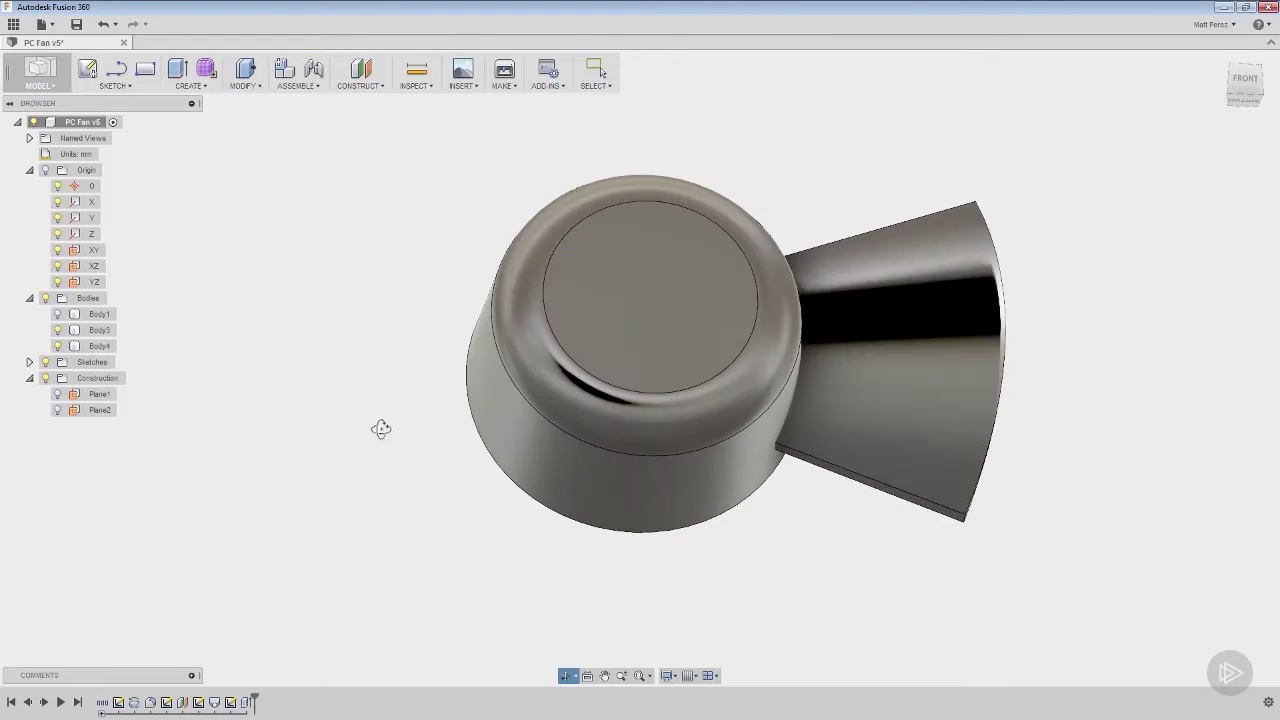
pyautogui.click(57, 314)
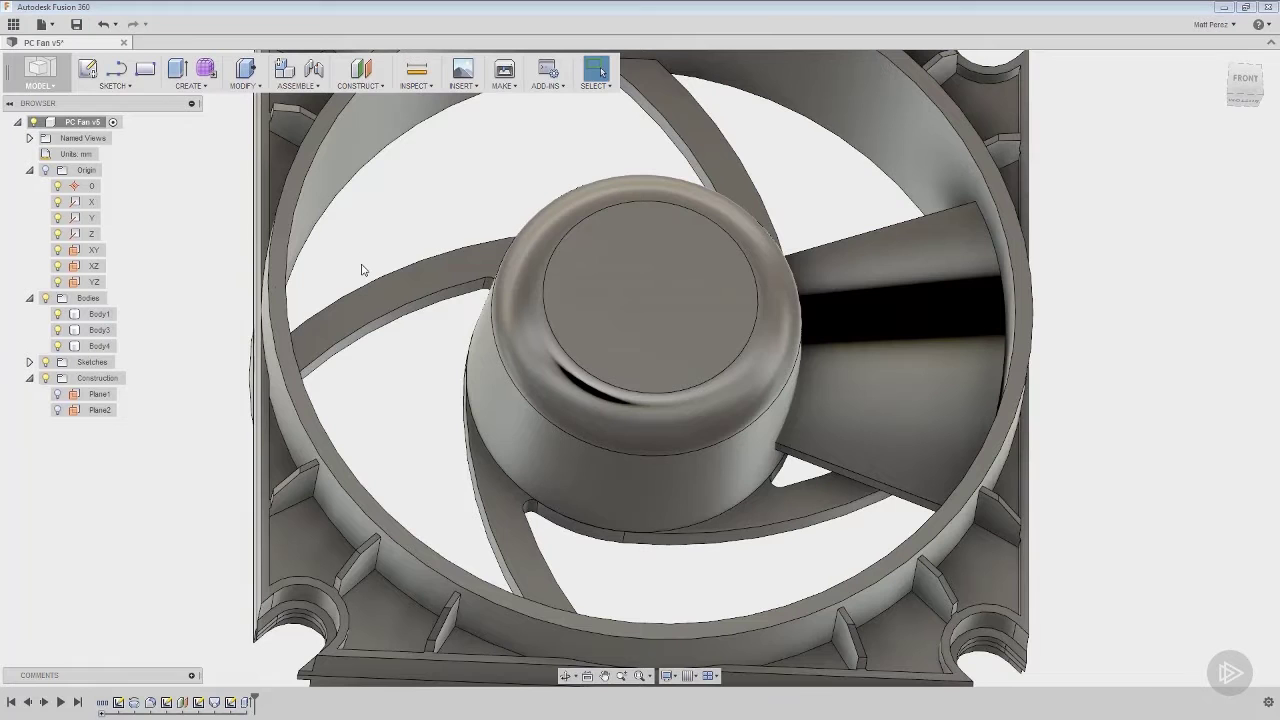
pyautogui.click(1248, 80)
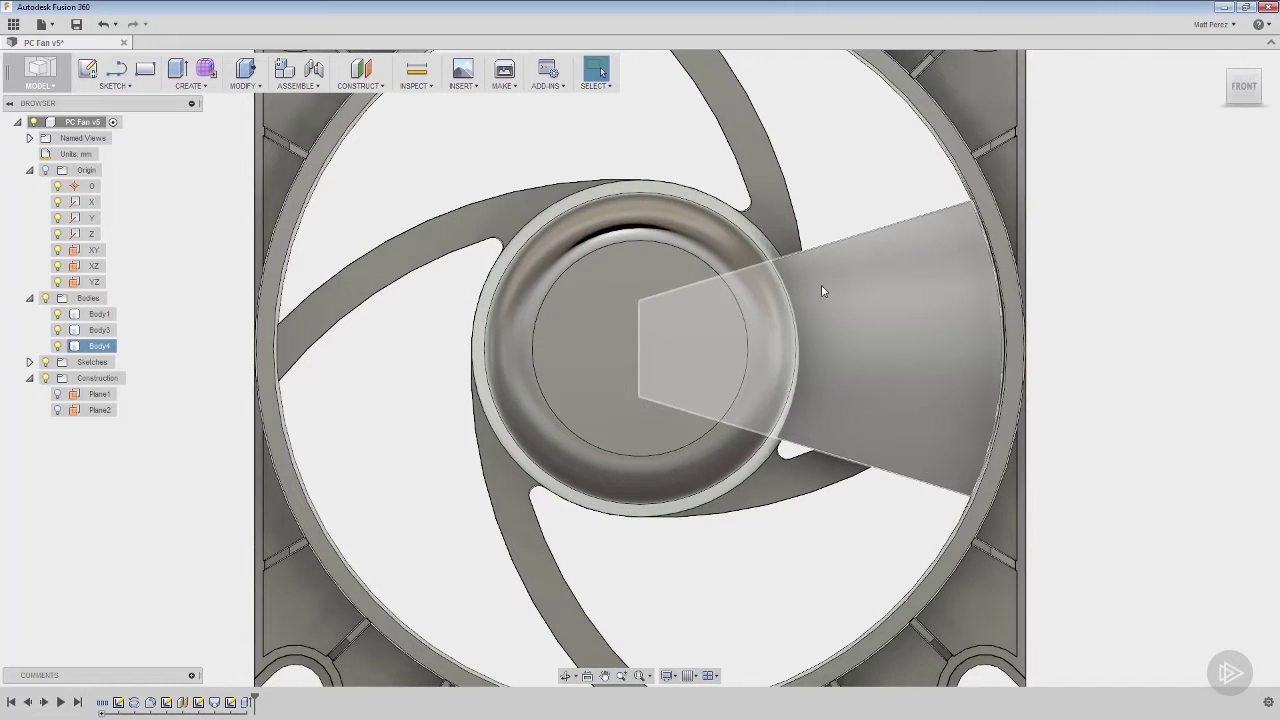
pyautogui.click(854, 293)
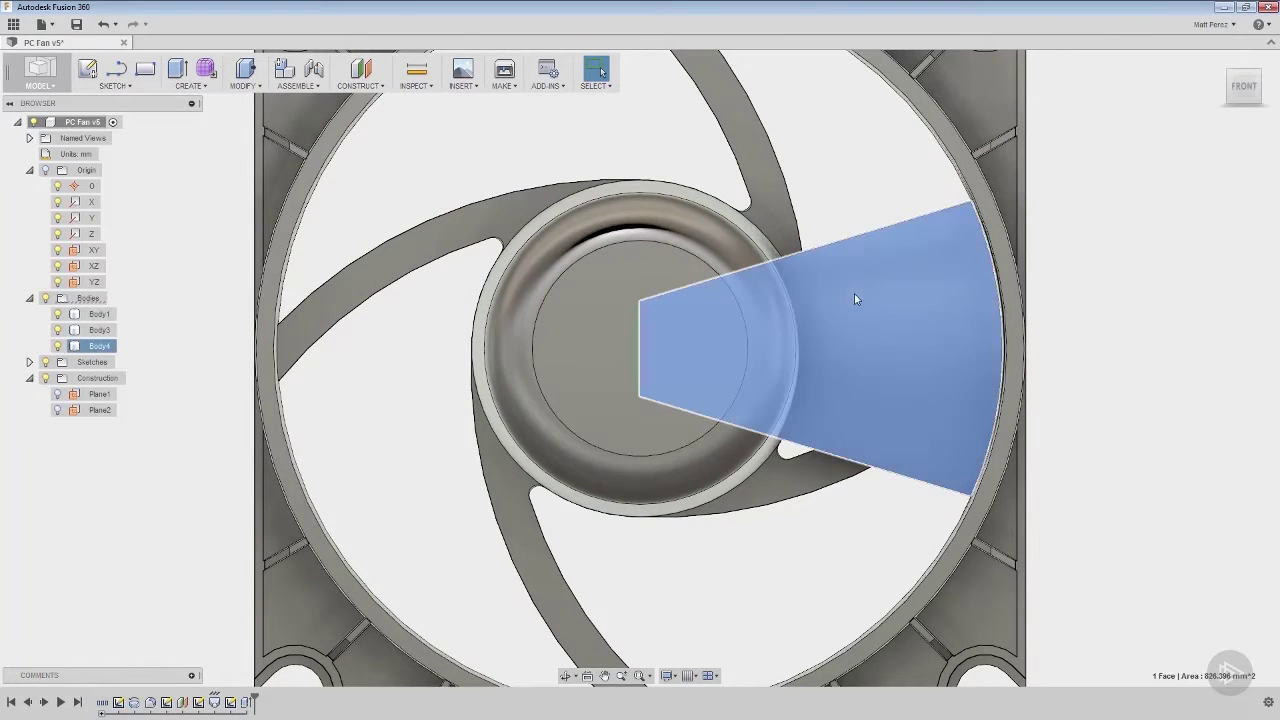
pyautogui.click(865, 208)
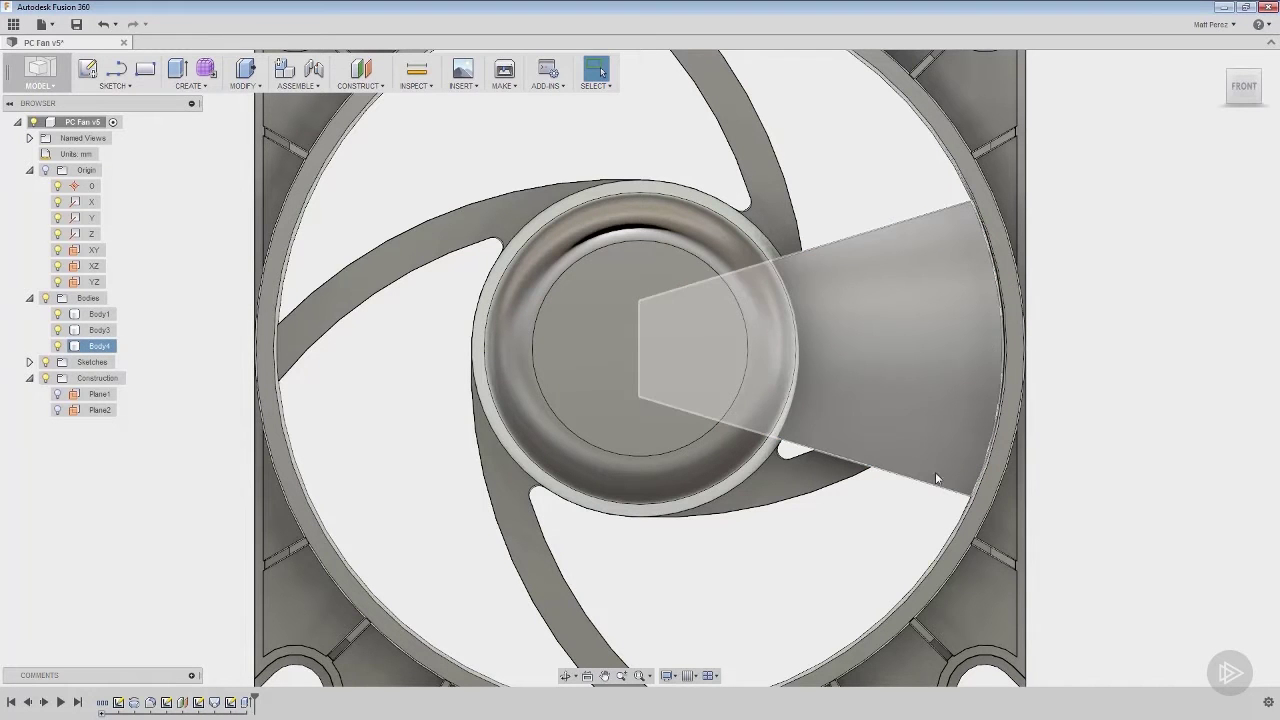
pyautogui.keyDown('shift'); pyautogui.moveTo(957, 246); pyautogui.dragTo(930, 234, button='middle'); pyautogui.keyUp('shift')
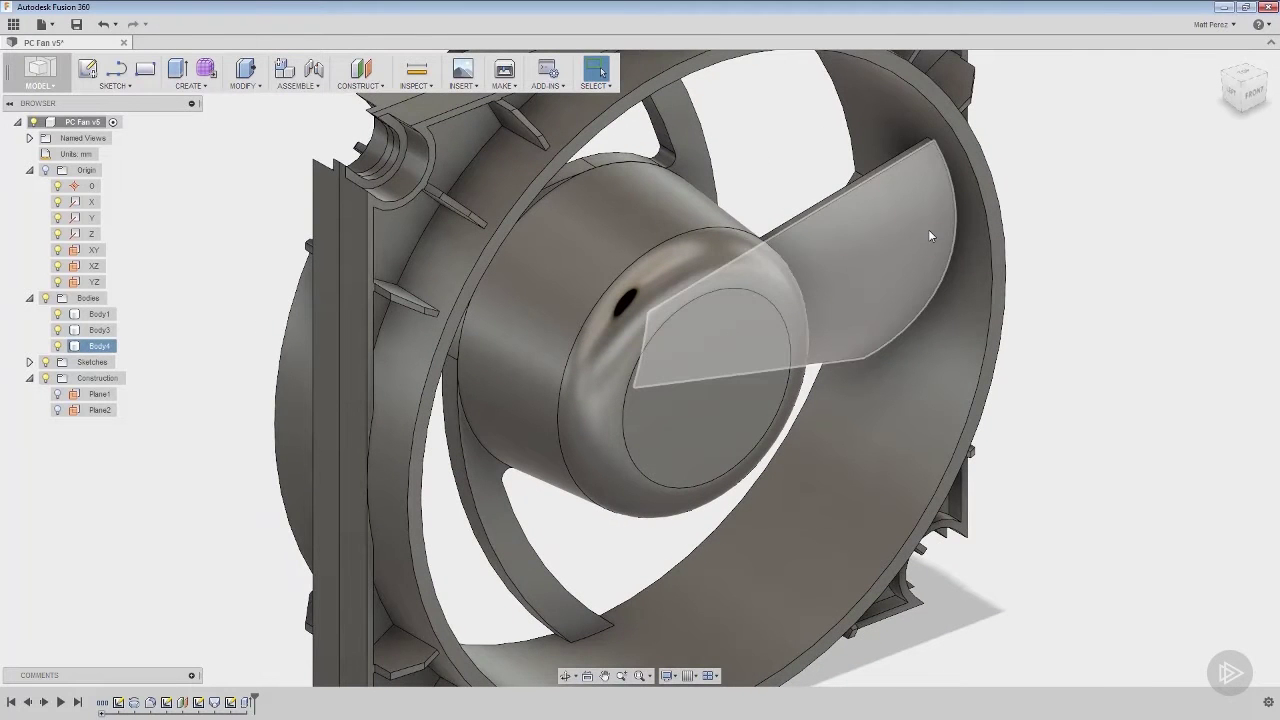
# Step: Fillet the blade's two outer edges with a 2.5 mm radius
pyautogui.press('f')
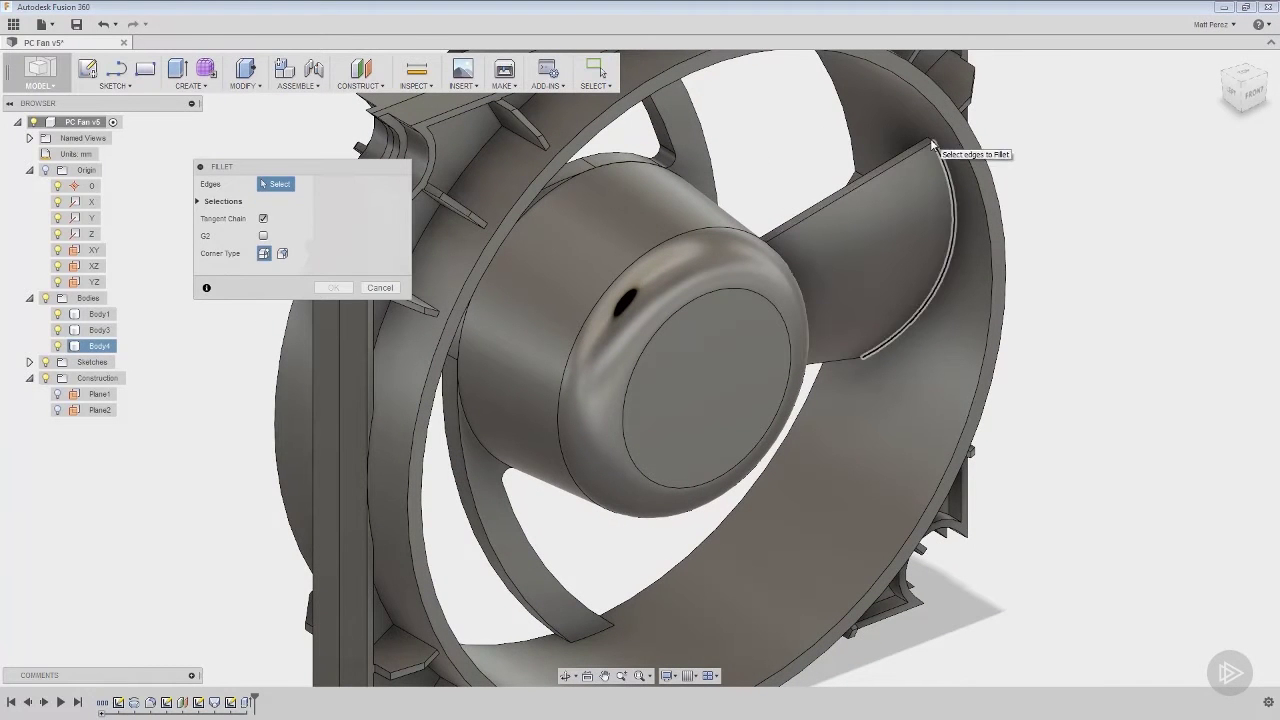
pyautogui.click(932, 146)
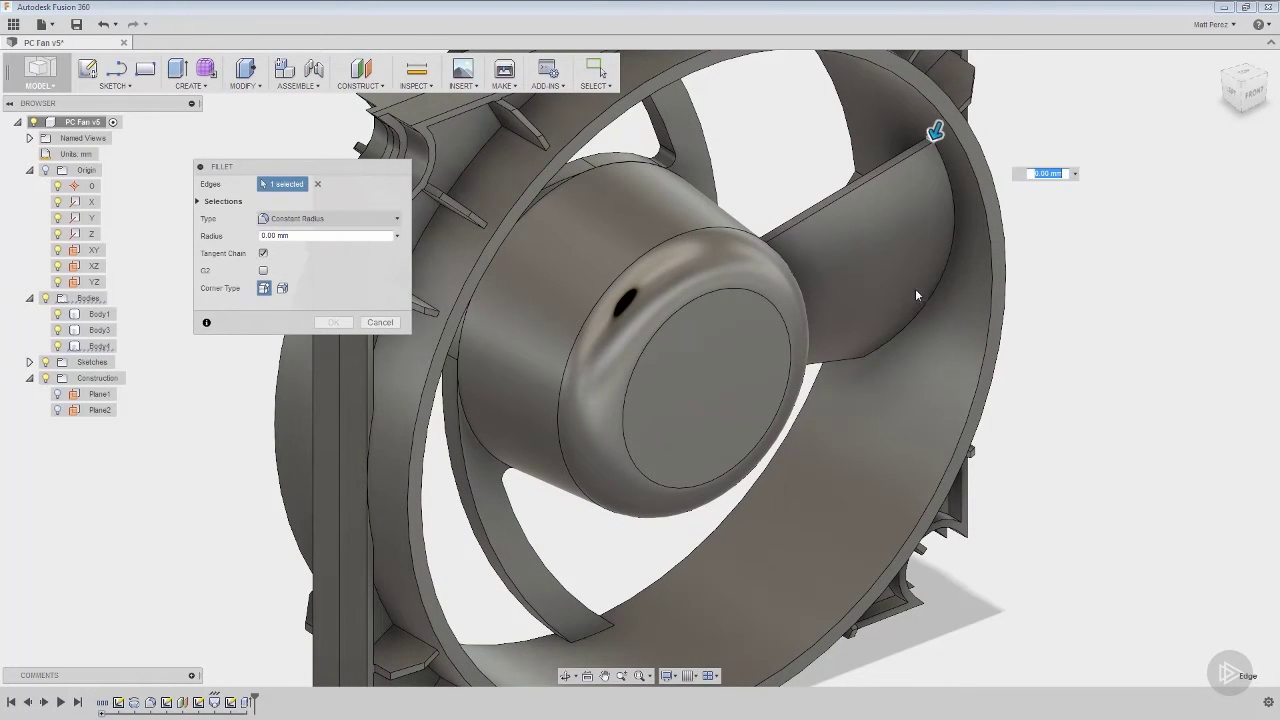
pyautogui.write('3')
pyautogui.click(860, 356)
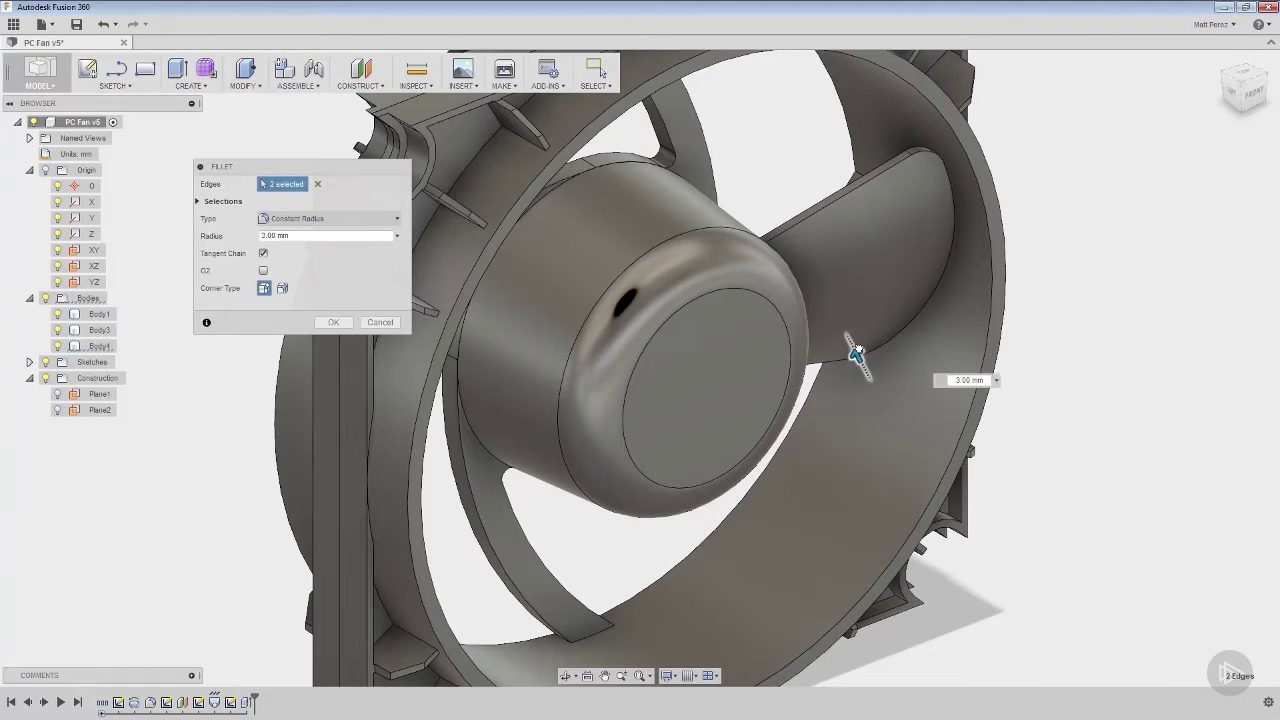
pyautogui.write('3.5')
pyautogui.write('2.5')
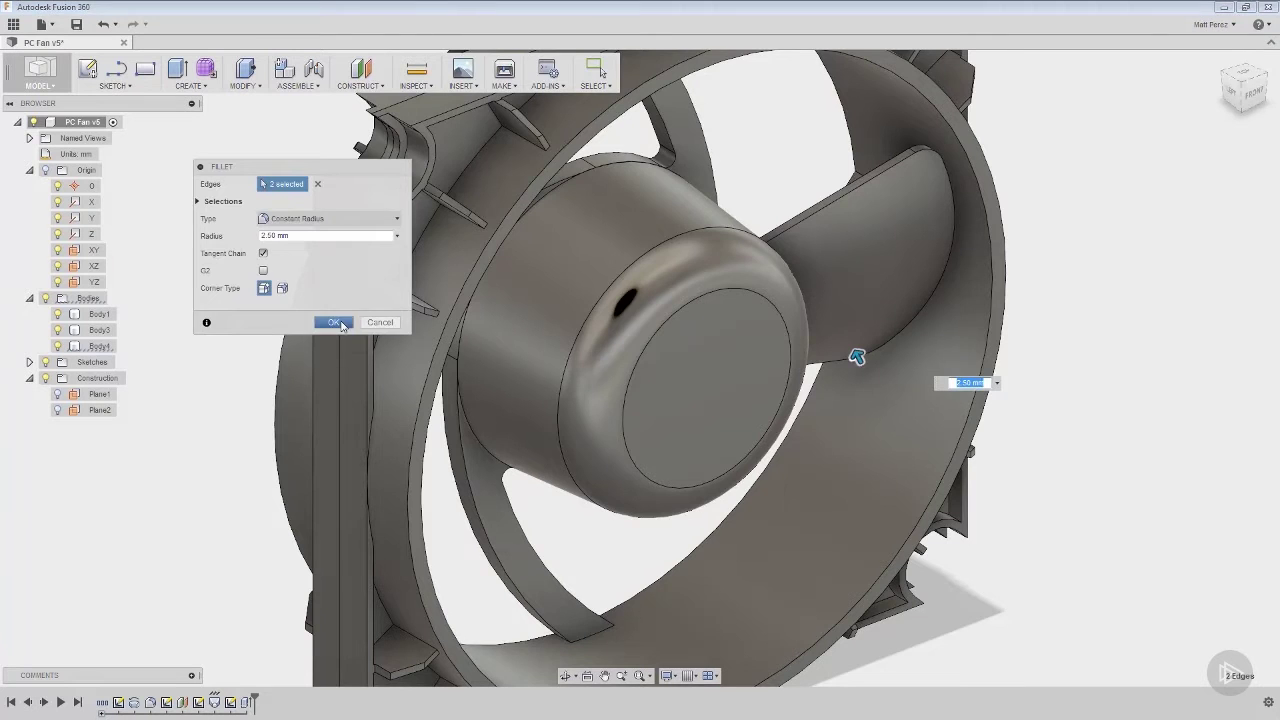
pyautogui.click(333, 322)
pyautogui.keyDown('shift'); pyautogui.moveTo(813, 290); pyautogui.dragTo(949, 214, button='middle'); pyautogui.keyUp('shift')
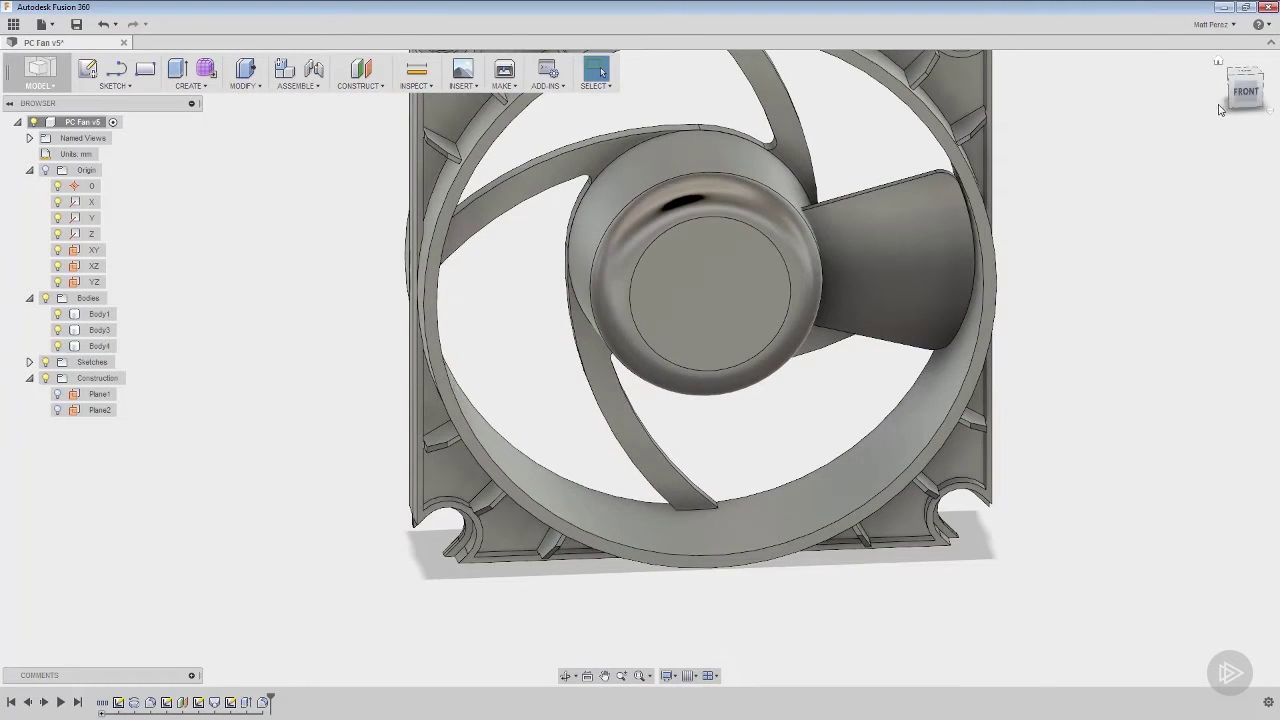
# Step: Edit the trimming extrusion from the timeline to give it a -5 degree taper angle
pyautogui.scroll(6, 956, 200)
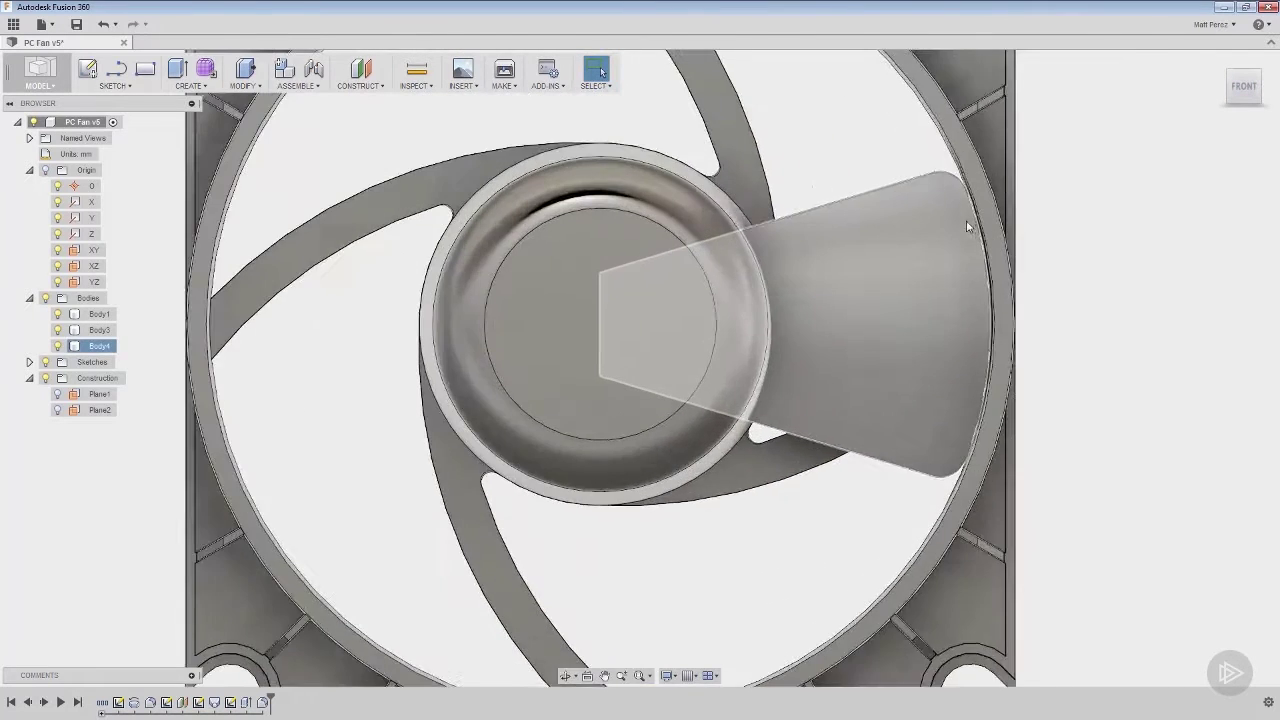
pyautogui.scroll(8, 956, 197)
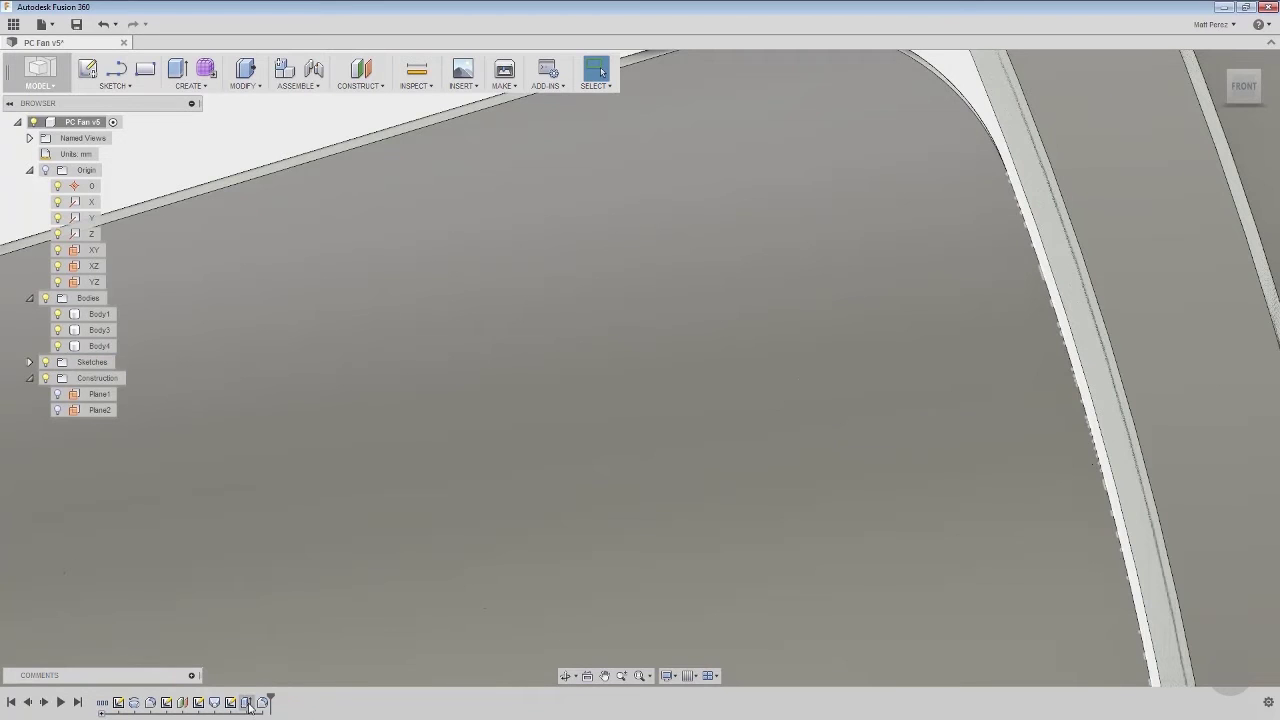
pyautogui.rightClick(248, 704)
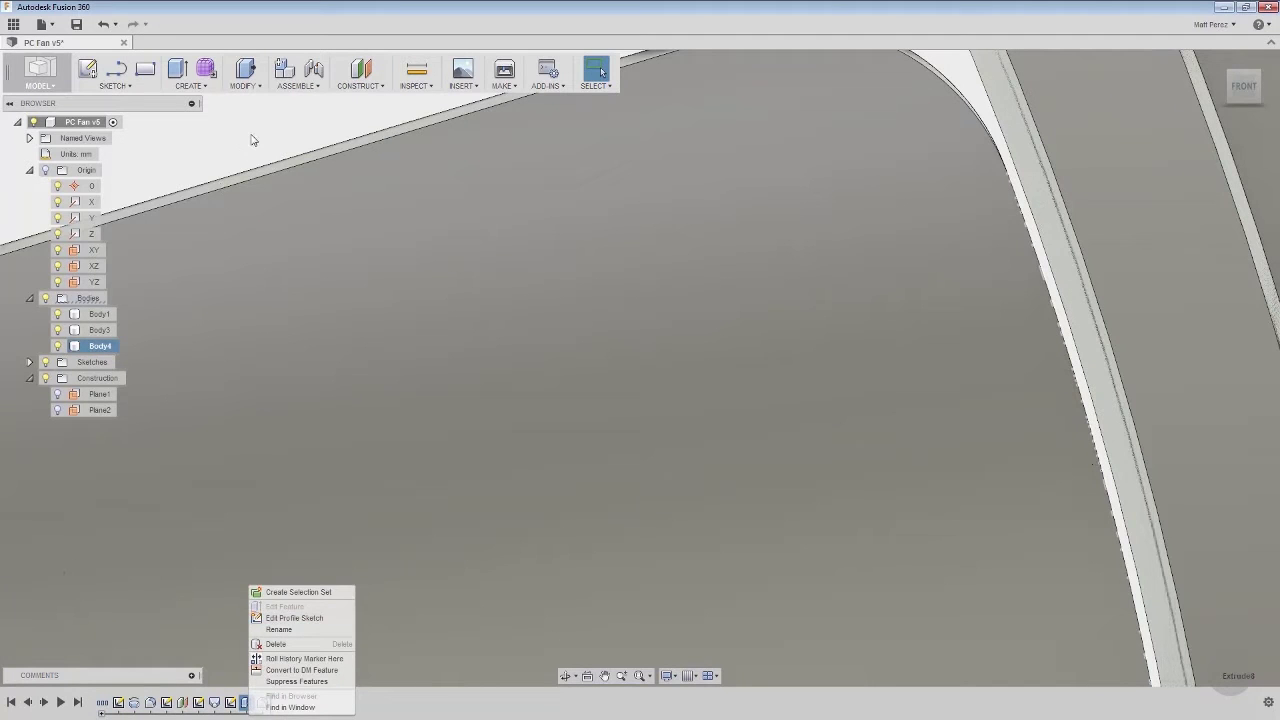
pyautogui.press('Escape')
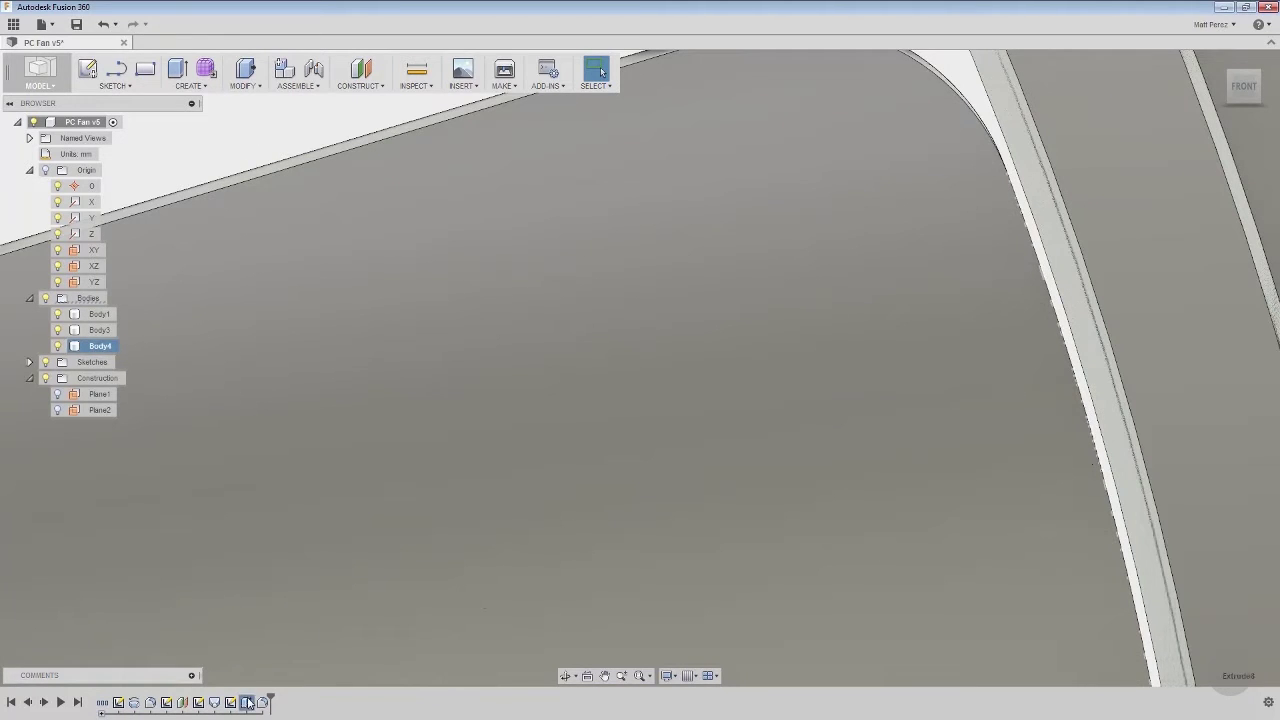
pyautogui.rightClick(248, 704)
pyautogui.click(300, 606)
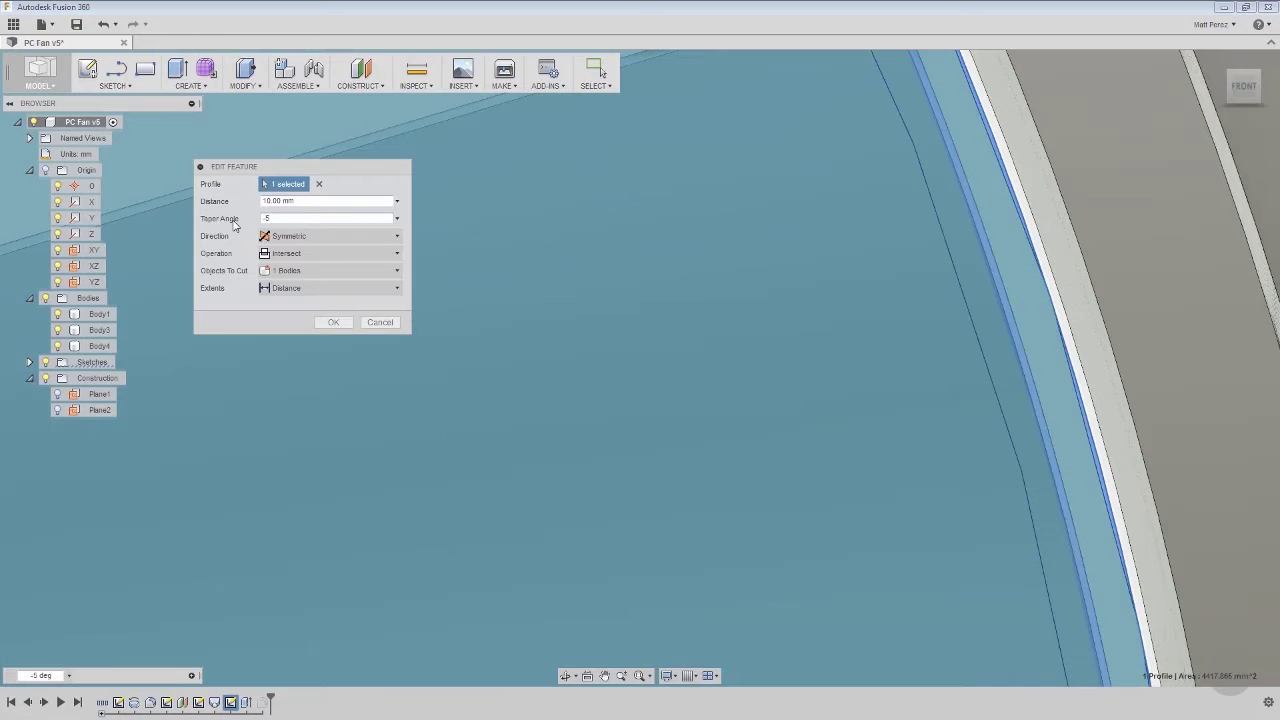
pyautogui.click(331, 323)
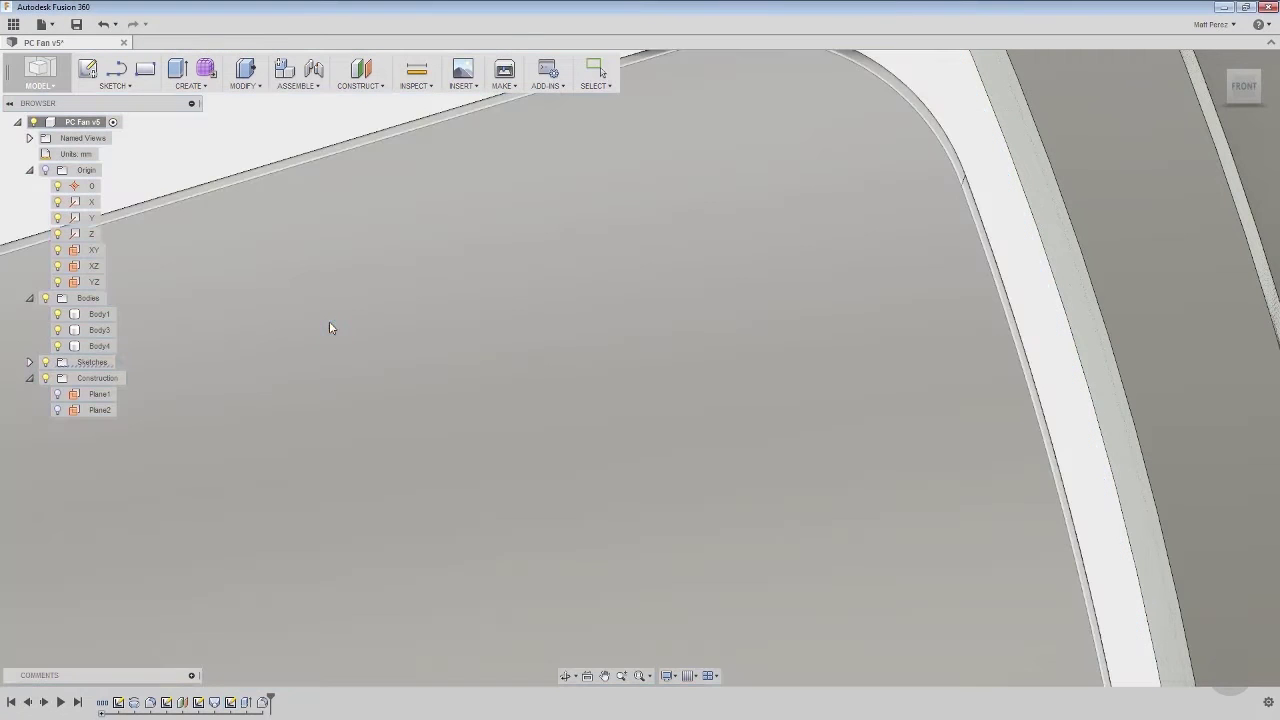
# Step: Zoom and orbit around the blade's tapered outer edge, selecting its narrow face
pyautogui.scroll(-3, 860, 340)
pyautogui.scroll(-3, 845, 391)
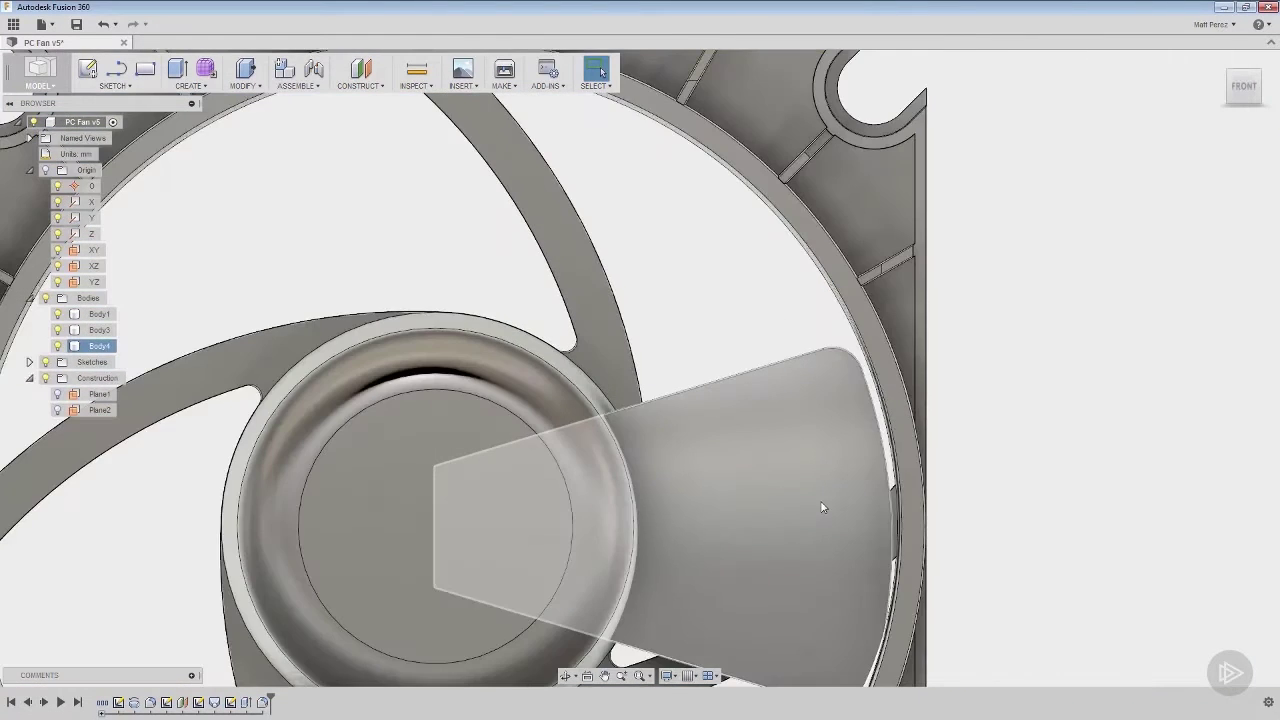
pyautogui.keyDown('shift'); pyautogui.moveTo(845, 391); pyautogui.dragTo(840, 459, button='middle'); pyautogui.keyUp('shift')
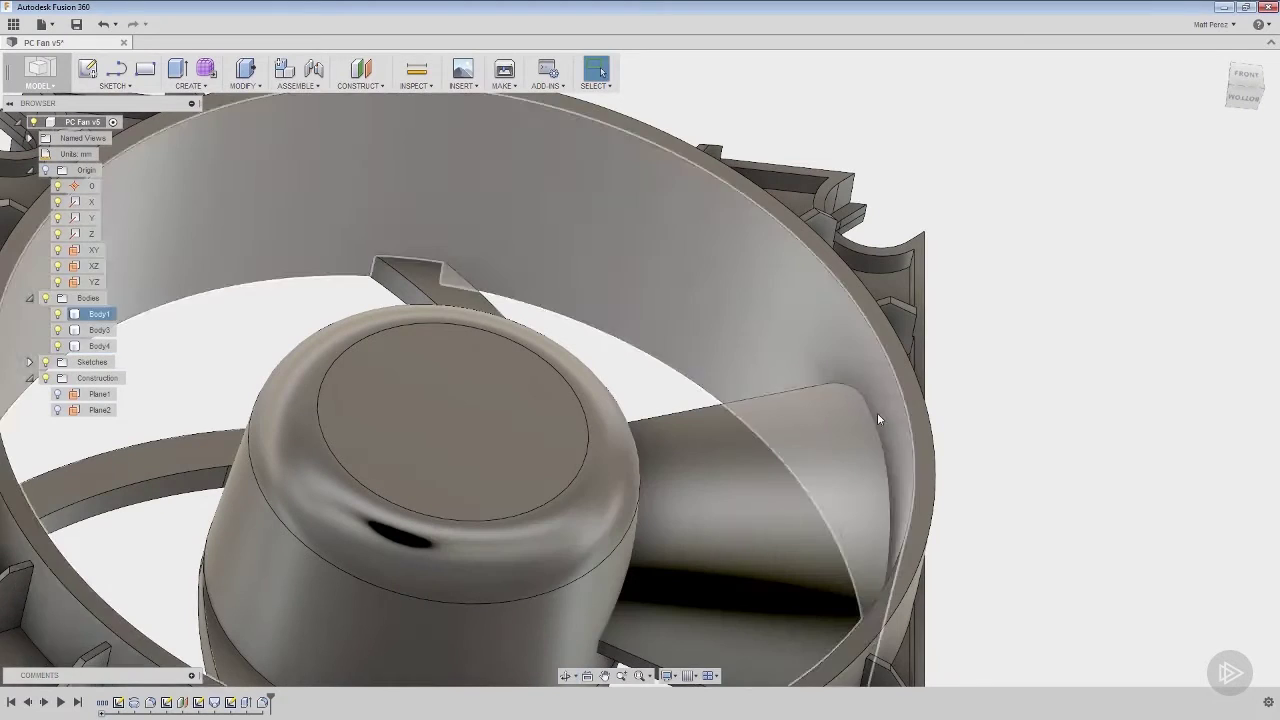
pyautogui.click(1246, 76)
pyautogui.scroll(5, 898, 302)
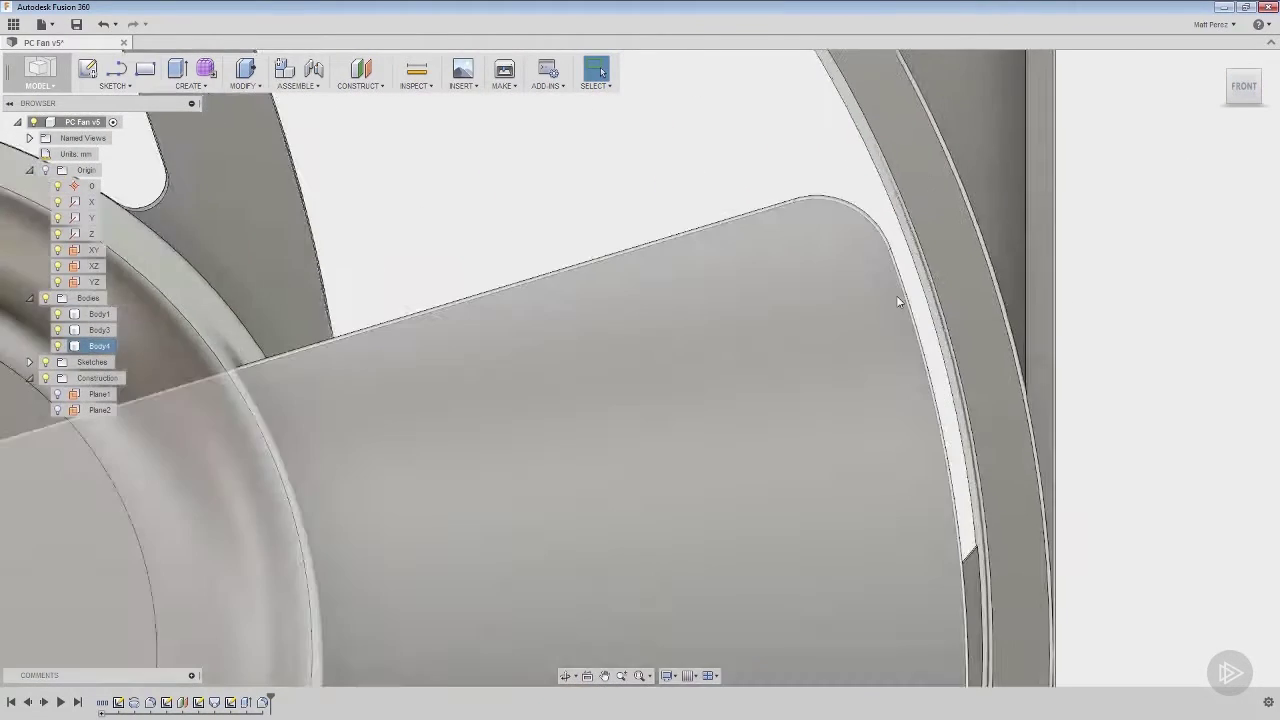
pyautogui.scroll(5, 896, 295)
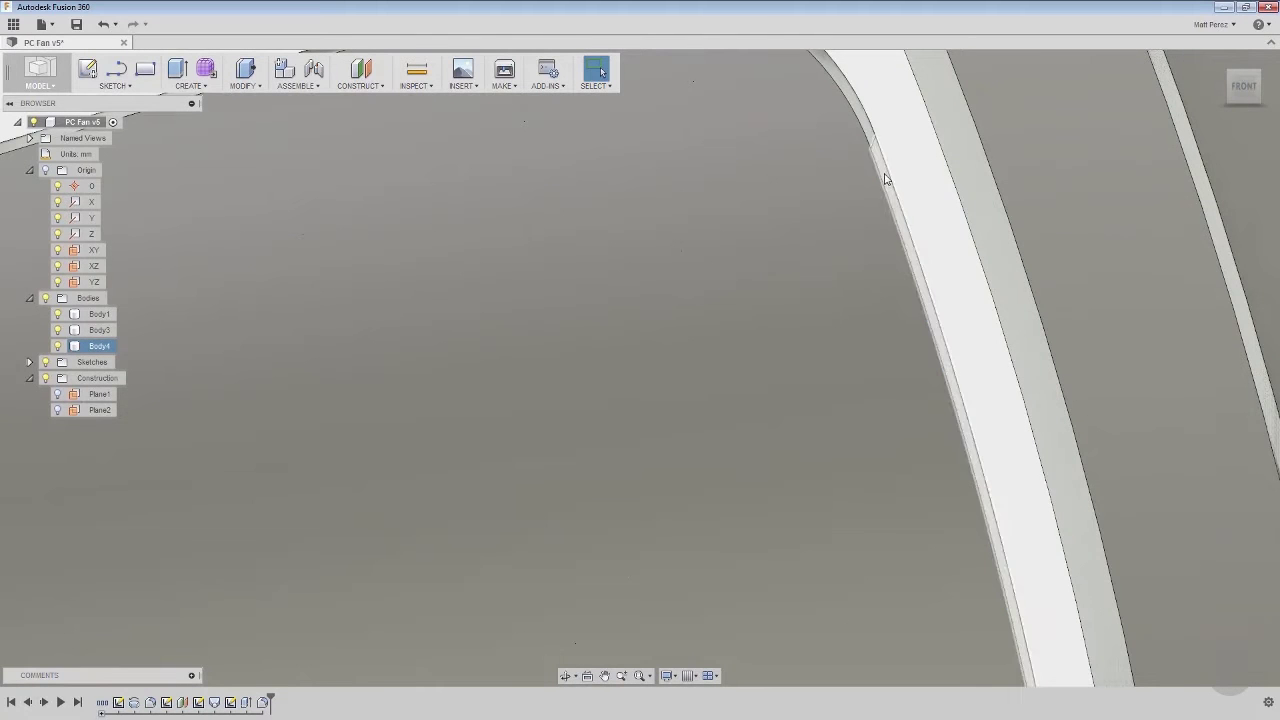
pyautogui.click(885, 180)
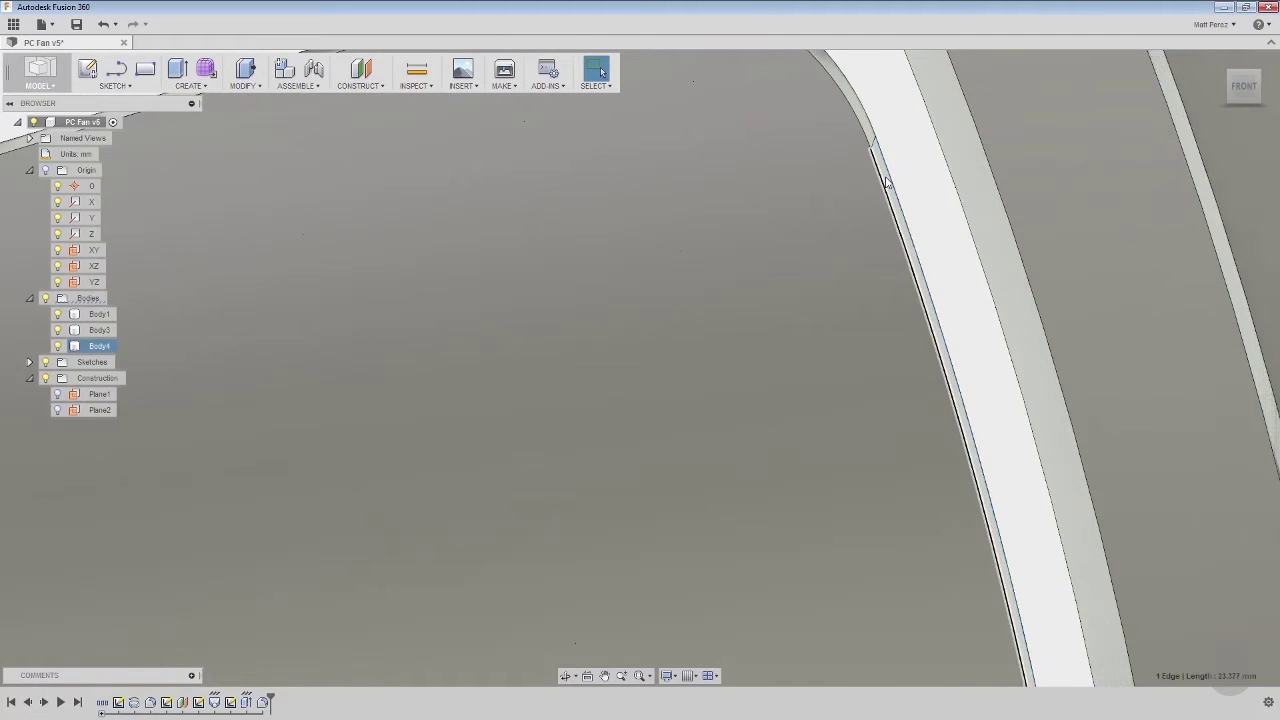
pyautogui.scroll(3, 886, 183)
pyautogui.click(890, 186)
pyautogui.scroll(-2, 888, 190)
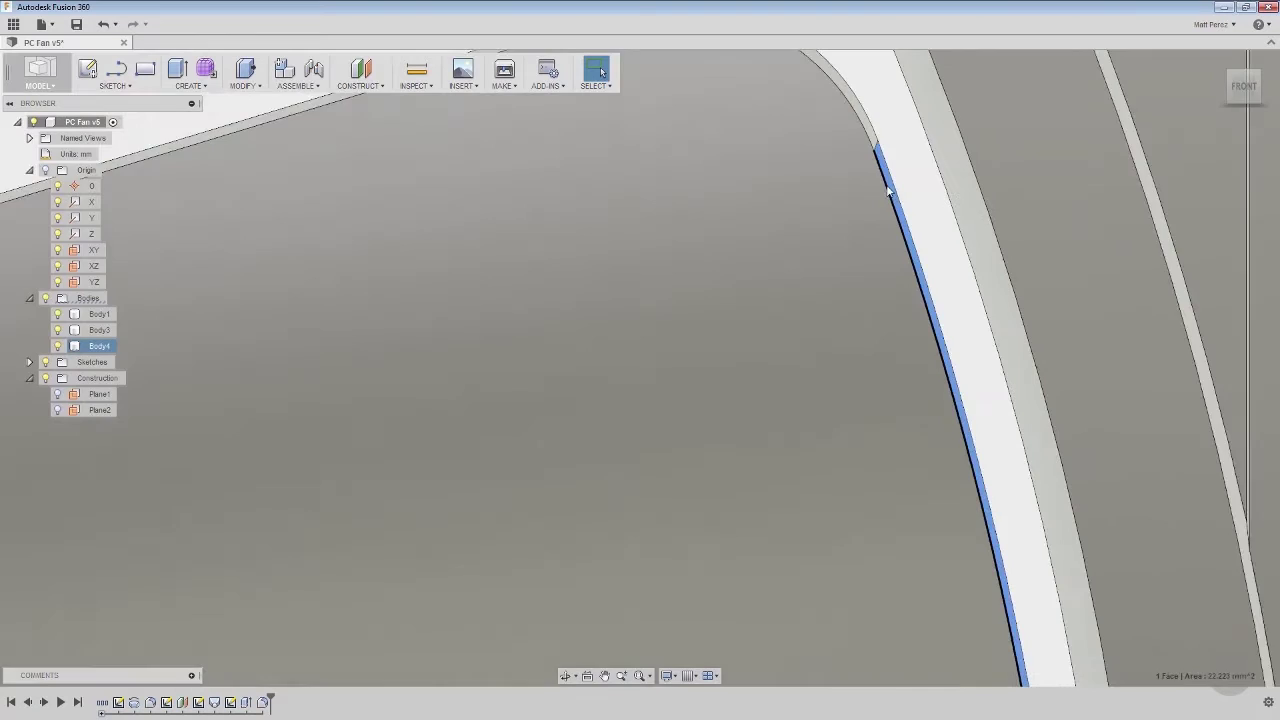
pyautogui.scroll(-10, 888, 190)
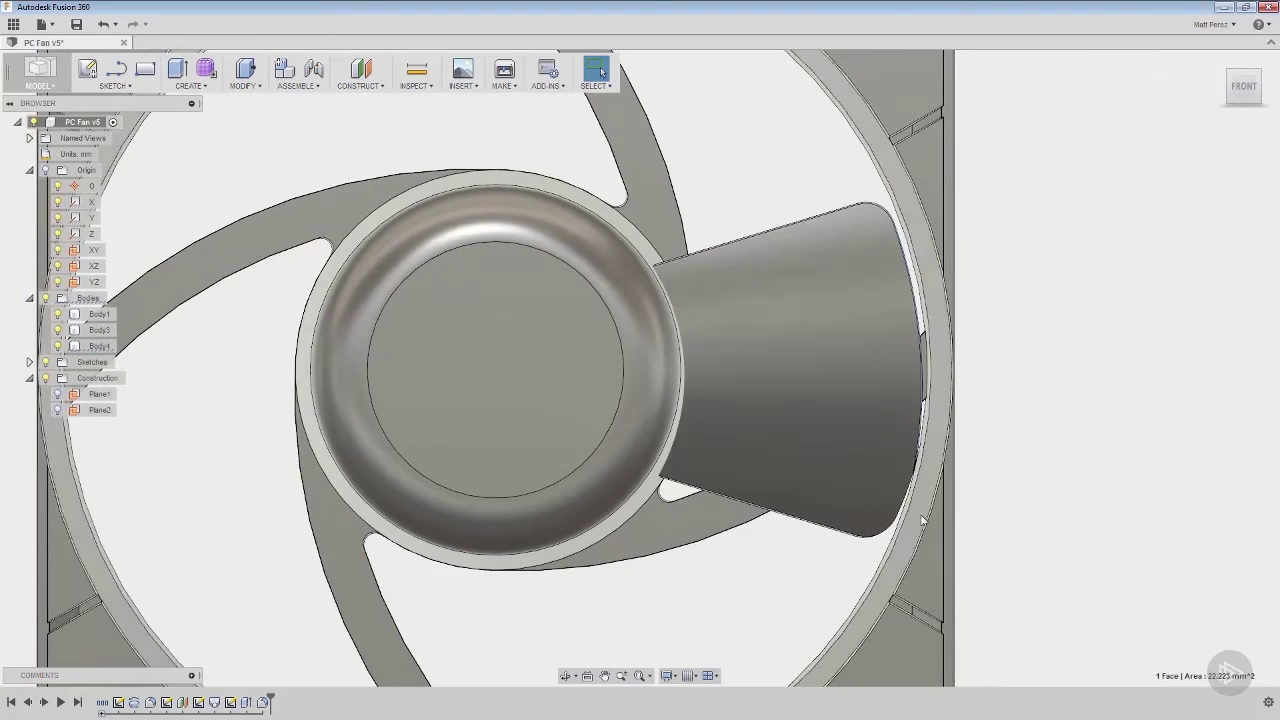
pyautogui.scroll(8, 922, 519)
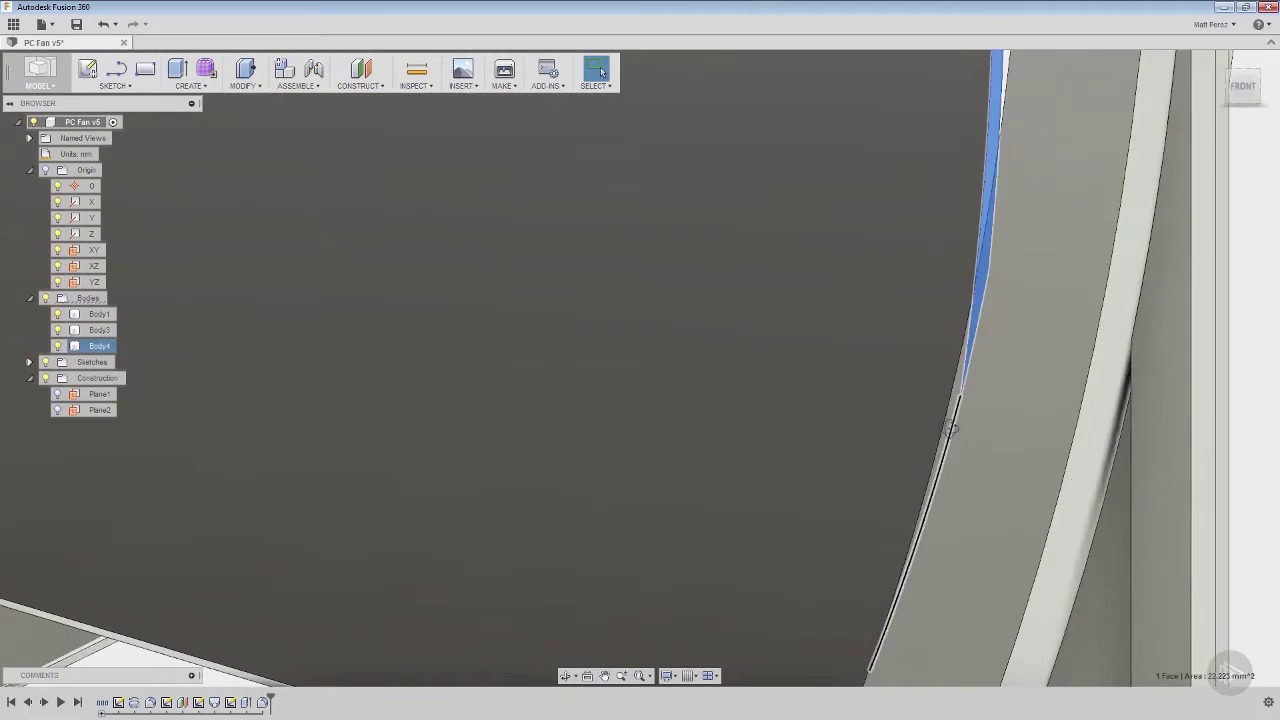
pyautogui.keyDown('shift'); pyautogui.moveTo(951, 428); pyautogui.dragTo(960, 405, button='middle'); pyautogui.keyUp('shift')
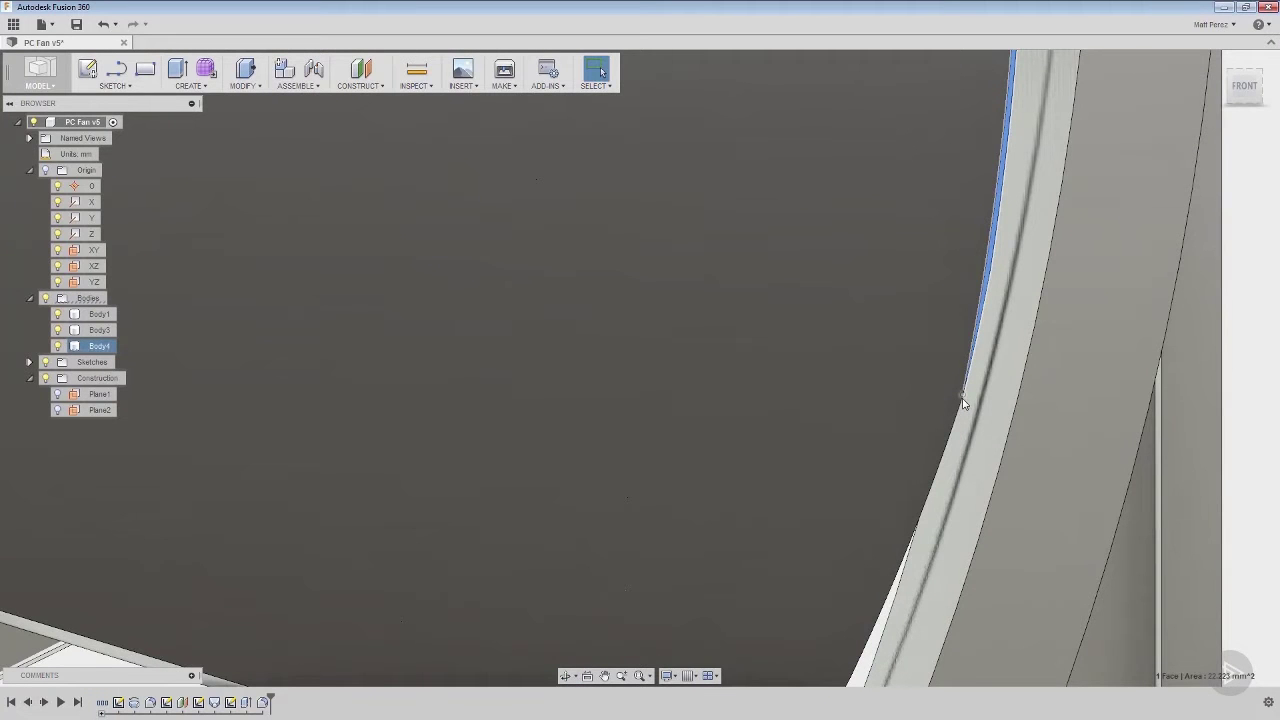
pyautogui.keyDown('shift'); pyautogui.moveTo(963, 402); pyautogui.dragTo(766, 519, button='middle'); pyautogui.keyUp('shift')
# Step: Hide the fan frame body Body1 and return to the front view
pyautogui.click(57, 346)
pyautogui.click(58, 315)
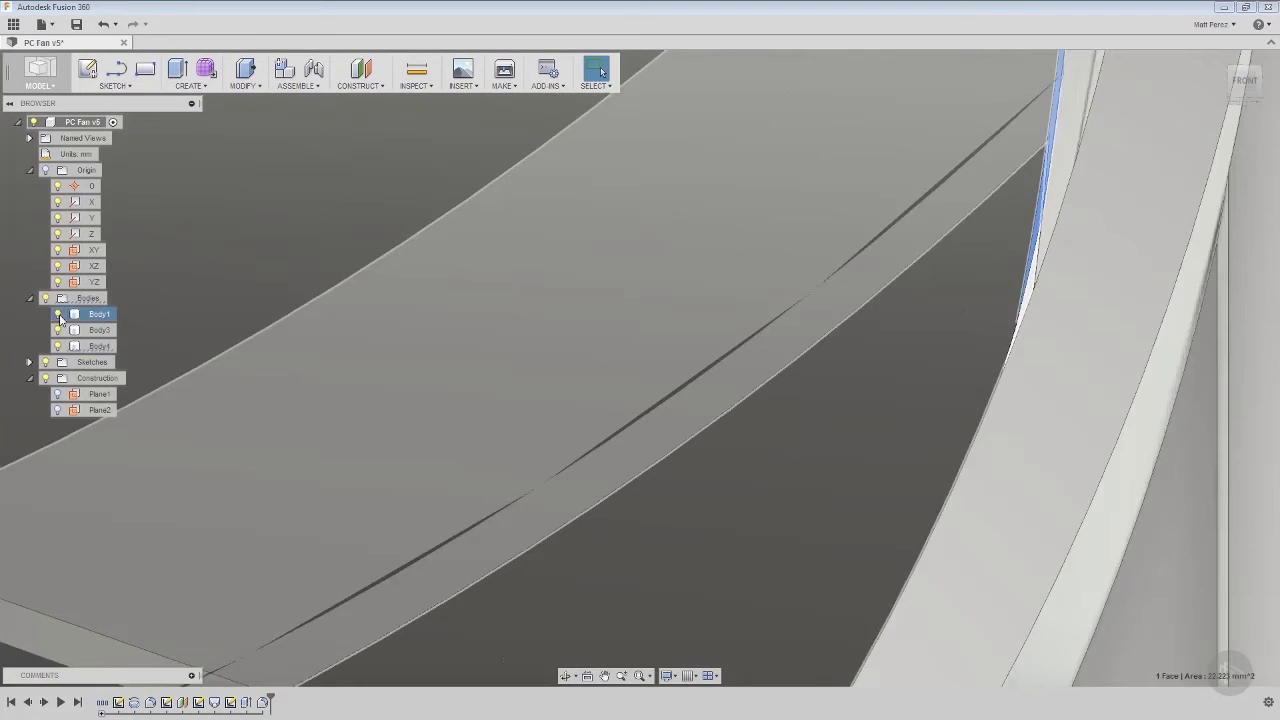
pyautogui.click(60, 318)
pyautogui.click(664, 461)
pyautogui.scroll(-5, 690, 491)
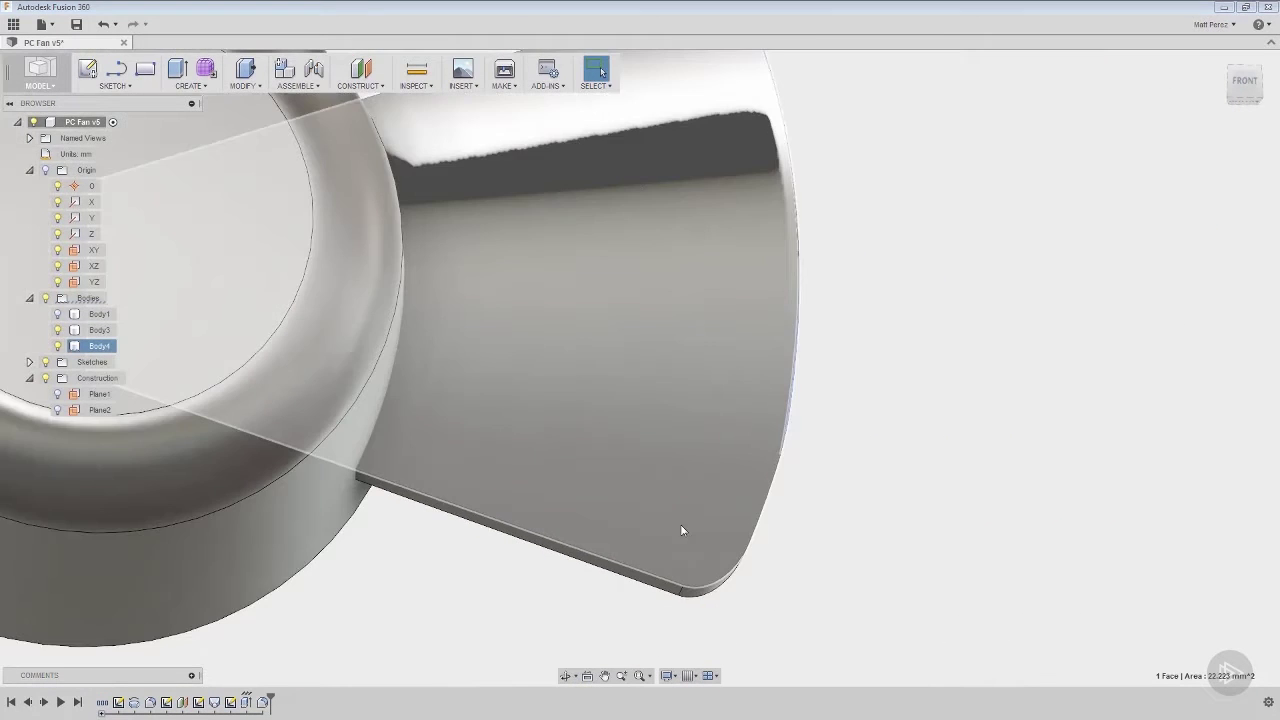
pyautogui.keyDown('shift'); pyautogui.moveTo(680, 530); pyautogui.dragTo(673, 565, button='middle'); pyautogui.keyUp('shift')
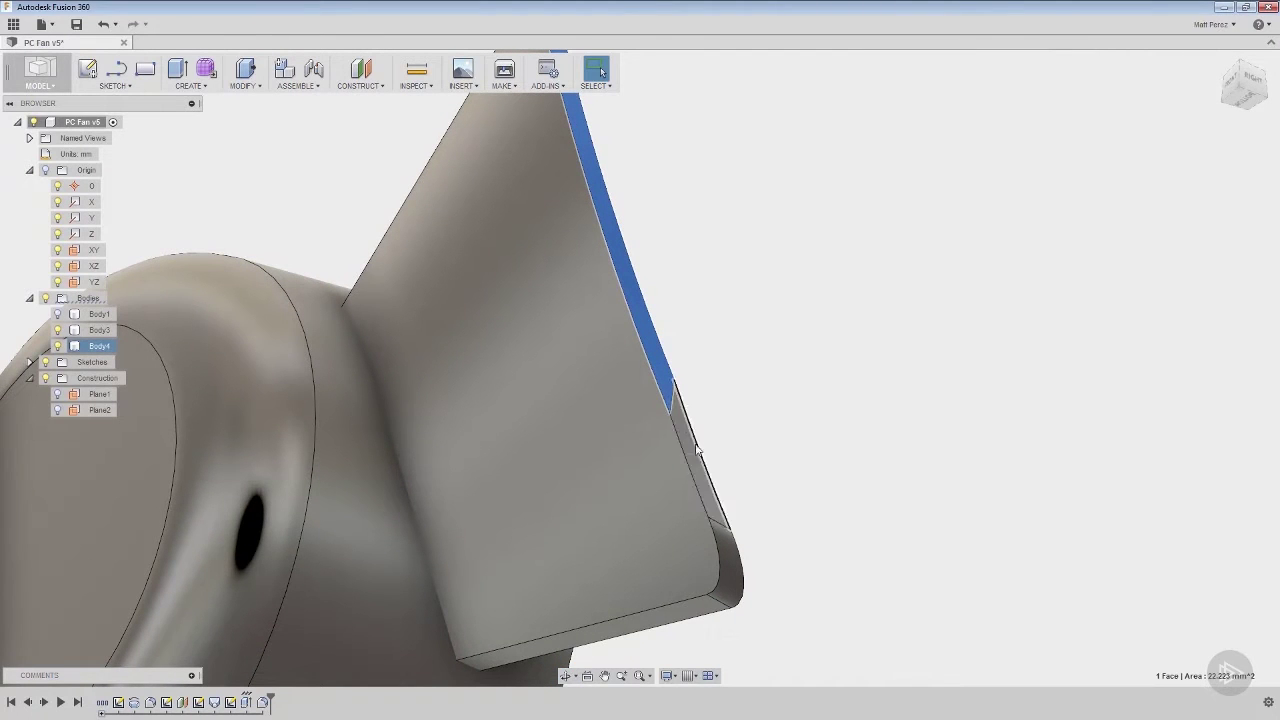
pyautogui.click(1231, 88)
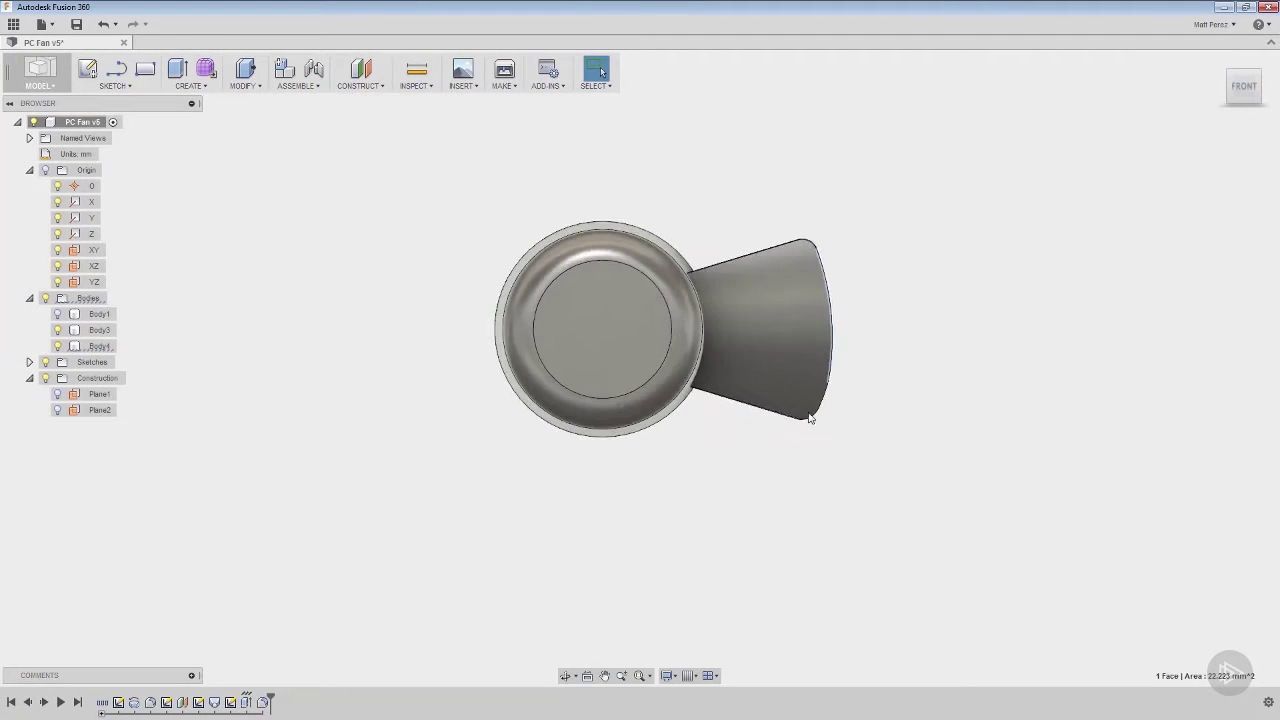
# Step: Reopen Extrude8's edit dialog and orbit around its tapered intersect preview
pyautogui.rightClick(250, 699)
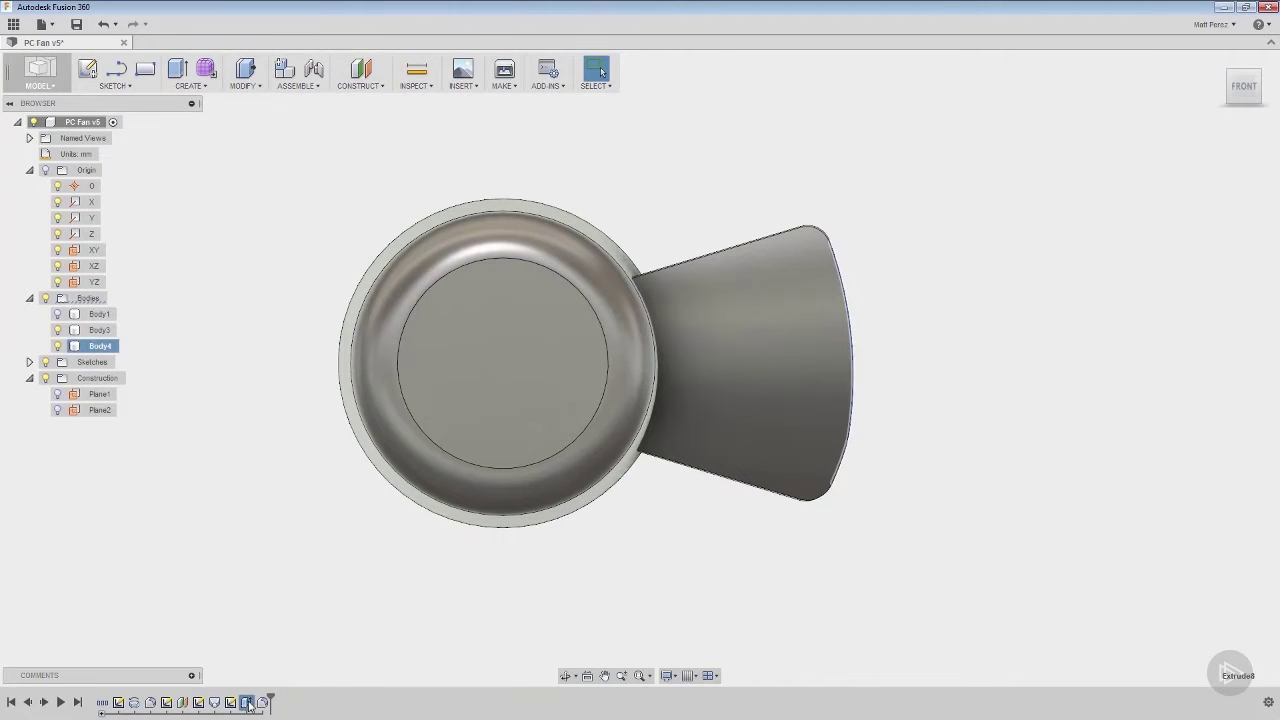
pyautogui.click(285, 607)
pyautogui.keyDown('shift'); pyautogui.moveTo(297, 600); pyautogui.dragTo(319, 444, button='middle'); pyautogui.keyUp('shift')
pyautogui.scroll(5, 806, 386)
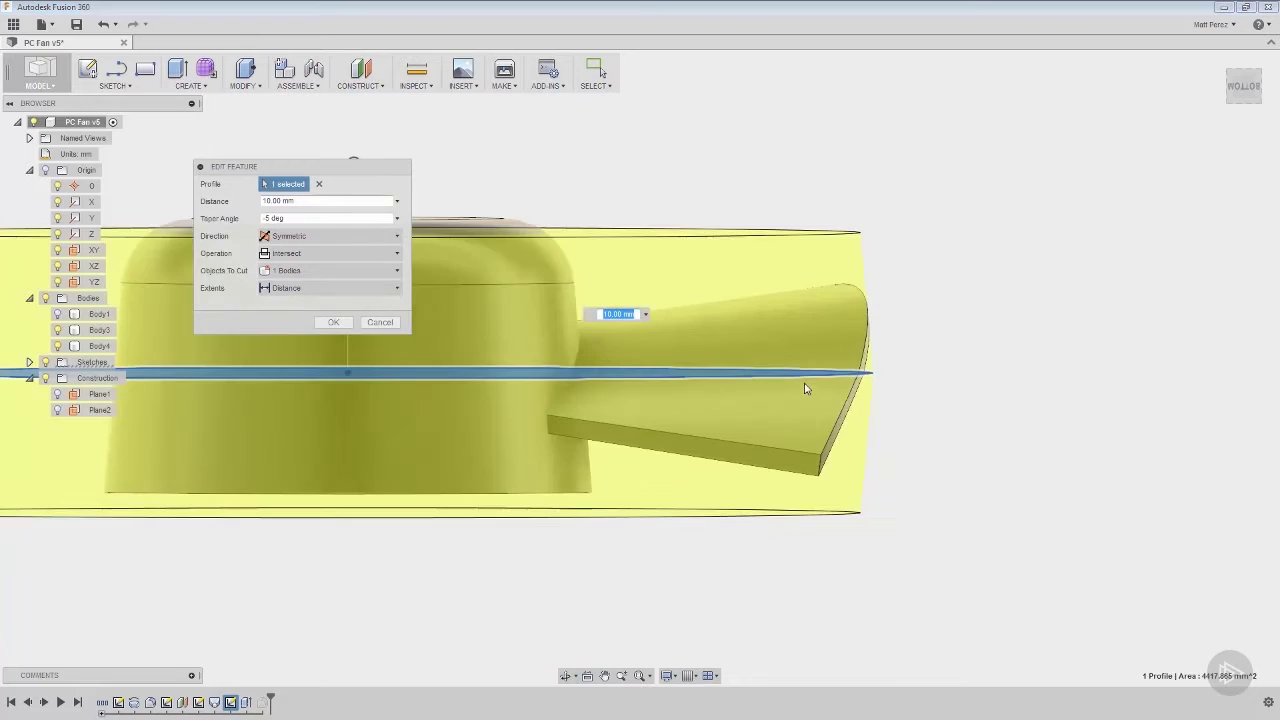
pyautogui.keyDown('shift'); pyautogui.moveTo(843, 420); pyautogui.dragTo(809, 480, button='middle'); pyautogui.keyUp('shift')
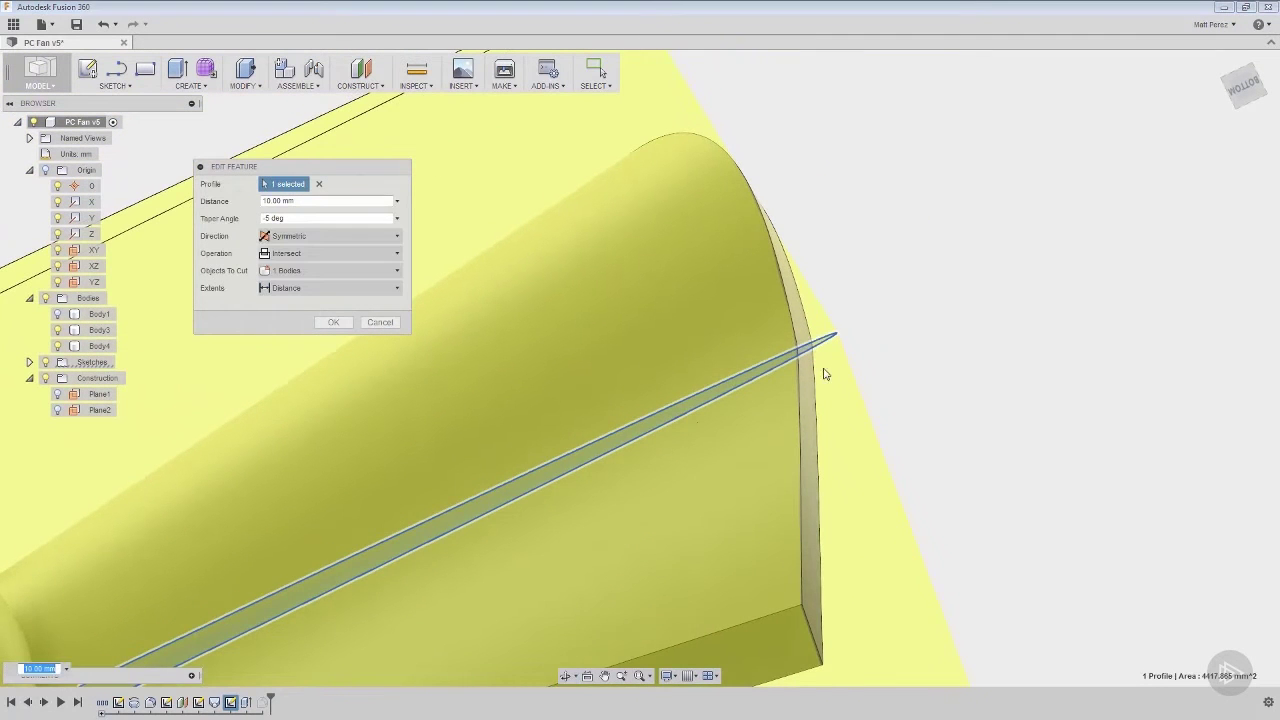
pyautogui.moveTo(824, 346)
pyautogui.keyDown('shift'); pyautogui.mouseDown(button='middle')
pyautogui.moveTo(788, 397)
pyautogui.moveTo(809, 388)
pyautogui.moveTo(812, 400)
pyautogui.moveTo(813, 351)
pyautogui.mouseUp(button='middle'); pyautogui.keyUp('shift')
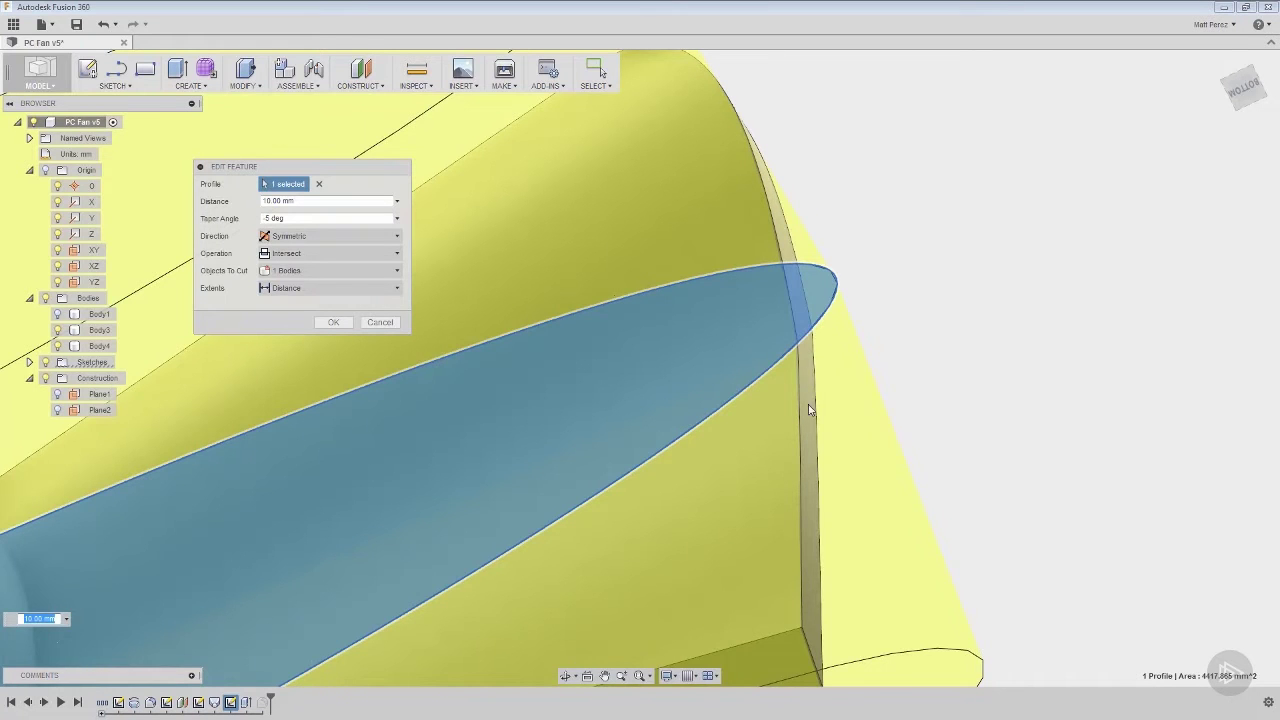
pyautogui.scroll(-5, 808, 404)
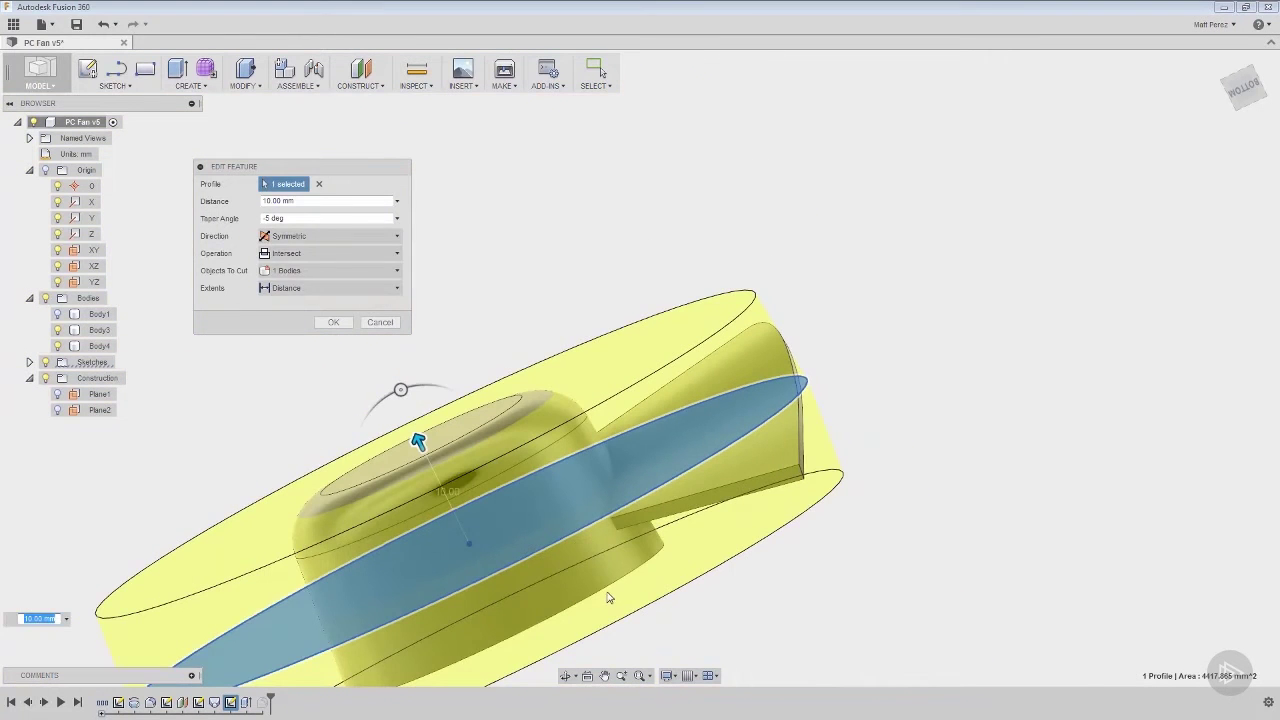
pyautogui.moveTo(600, 594)
pyautogui.keyDown('shift'); pyautogui.mouseDown(button='middle')
pyautogui.moveTo(597, 583)
pyautogui.moveTo(620, 583)
pyautogui.mouseUp(button='middle'); pyautogui.keyUp('shift')
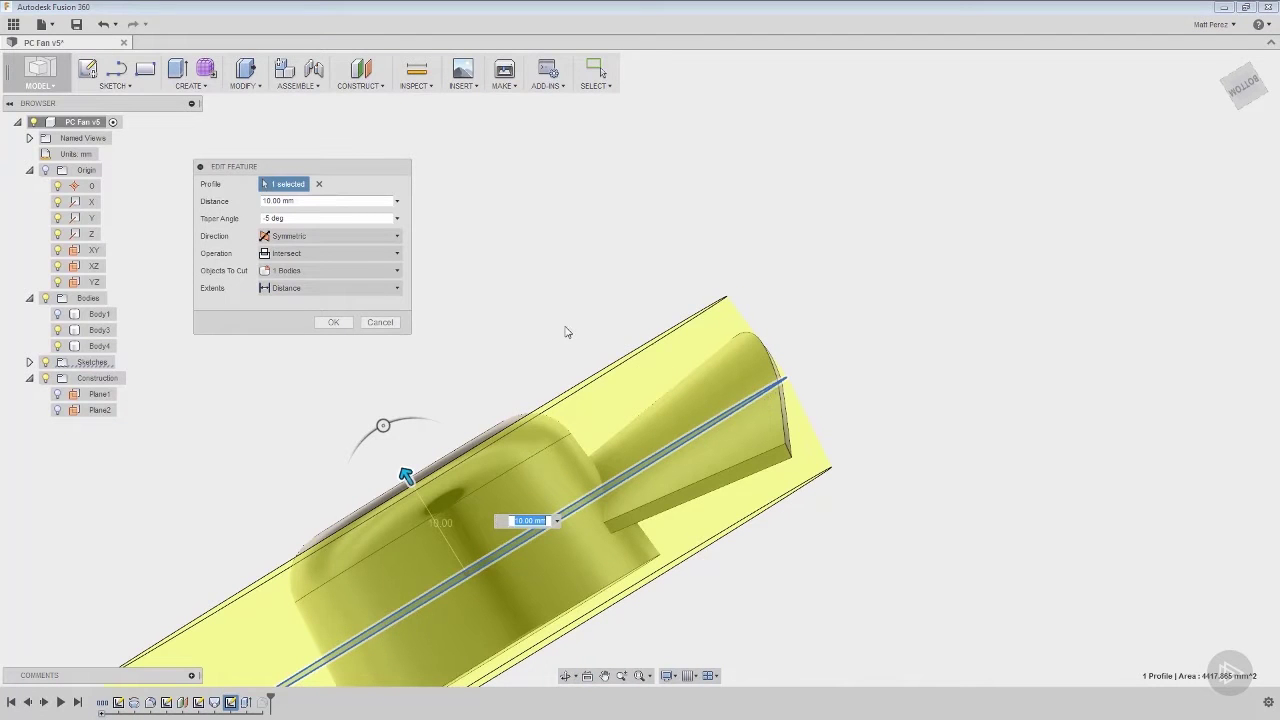
# Step: Cancel the Extrude8 edit and roll the timeline back before Fillet5
pyautogui.click(380, 322)
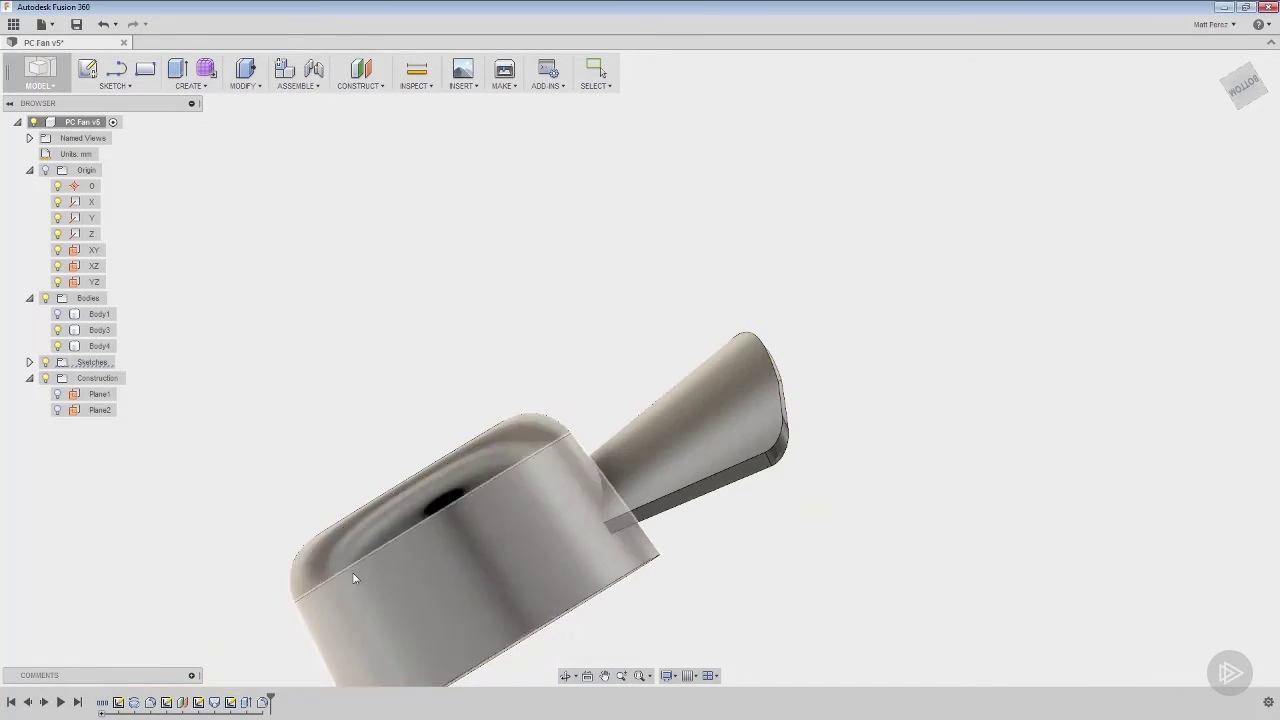
pyautogui.click(263, 704)
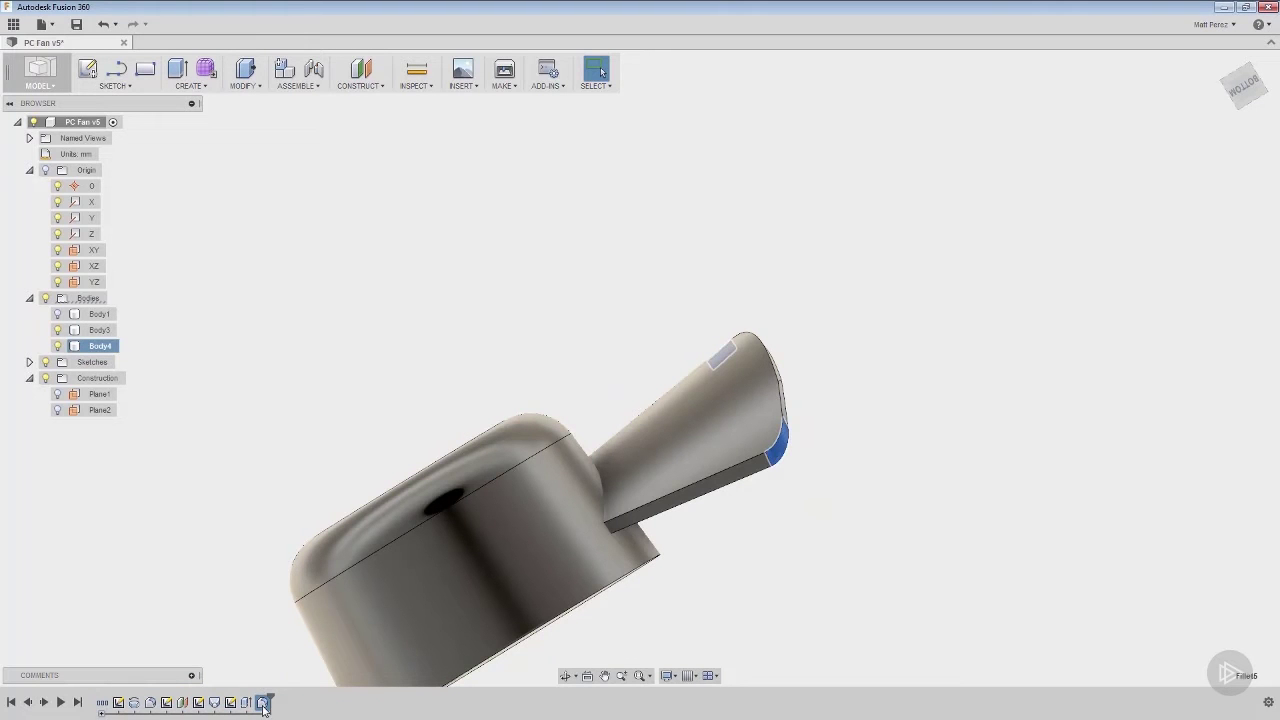
pyautogui.moveTo(264, 702); pyautogui.dragTo(239, 702)
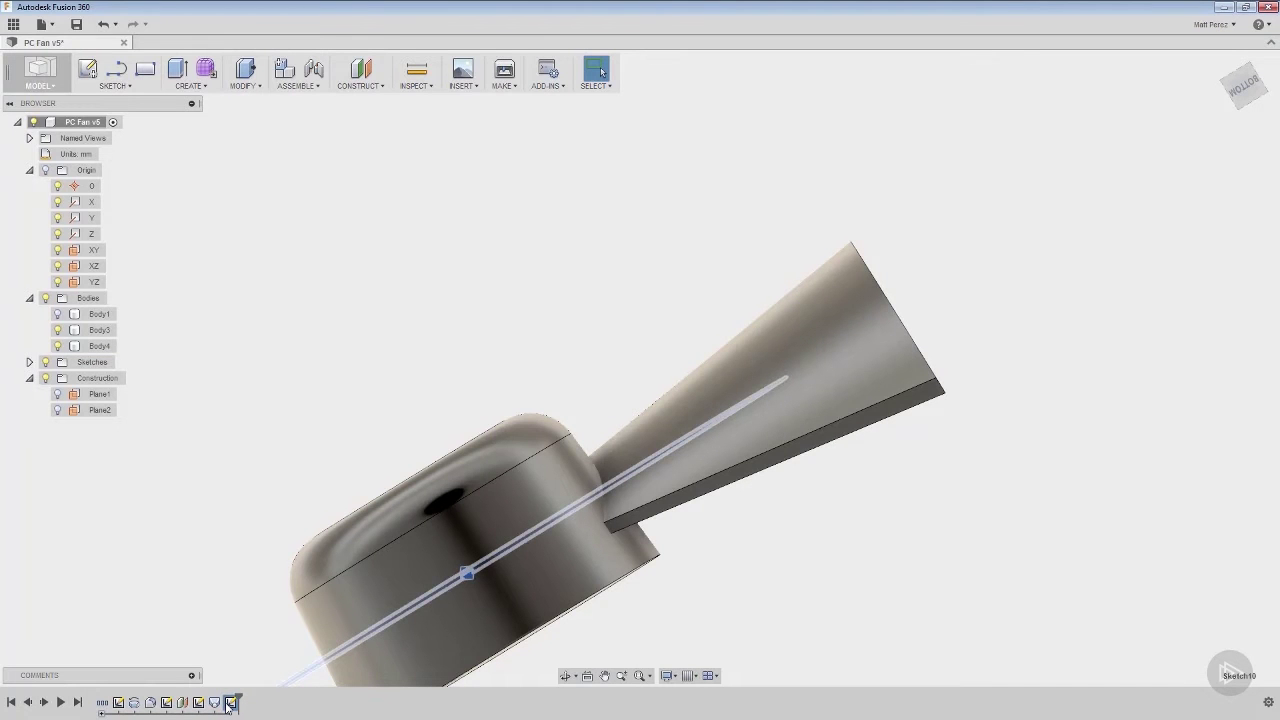
# Step: Start an extrusion using Sketch10's large disk, made visible, as the profile
pyautogui.click(177, 68)
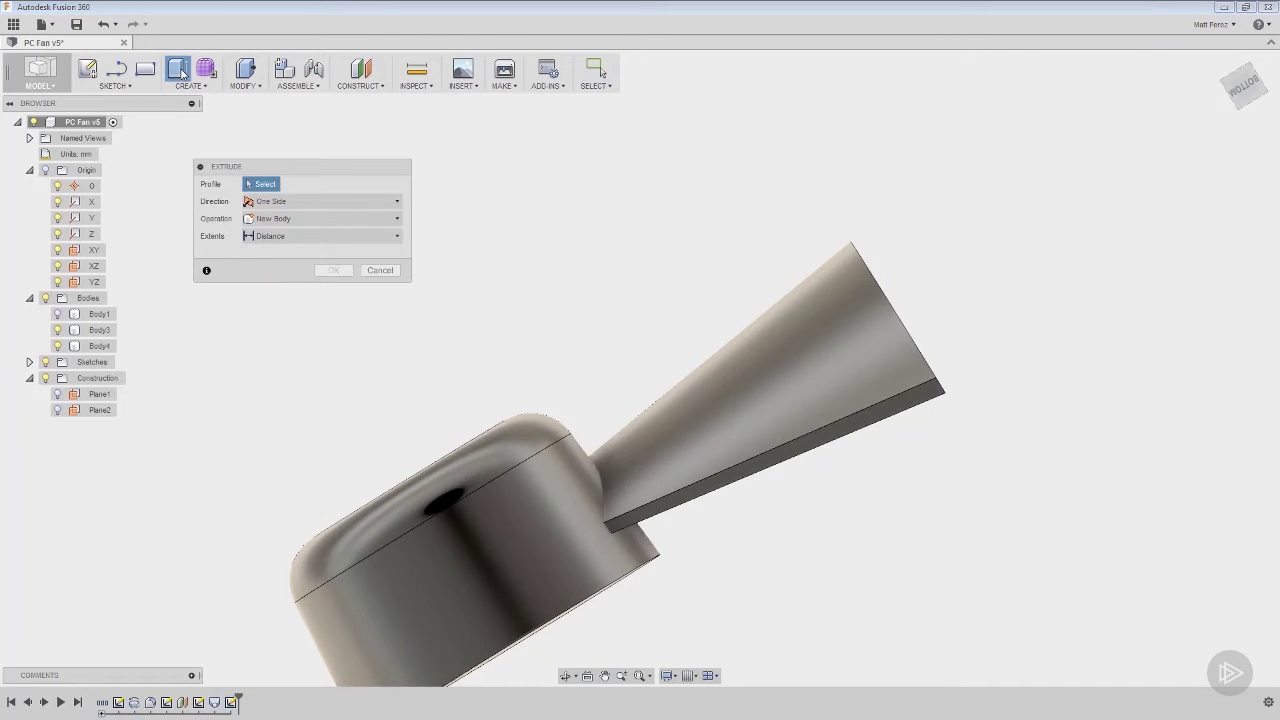
pyautogui.keyDown('shift'); pyautogui.moveTo(433, 341); pyautogui.dragTo(455, 408, button='middle'); pyautogui.keyUp('shift')
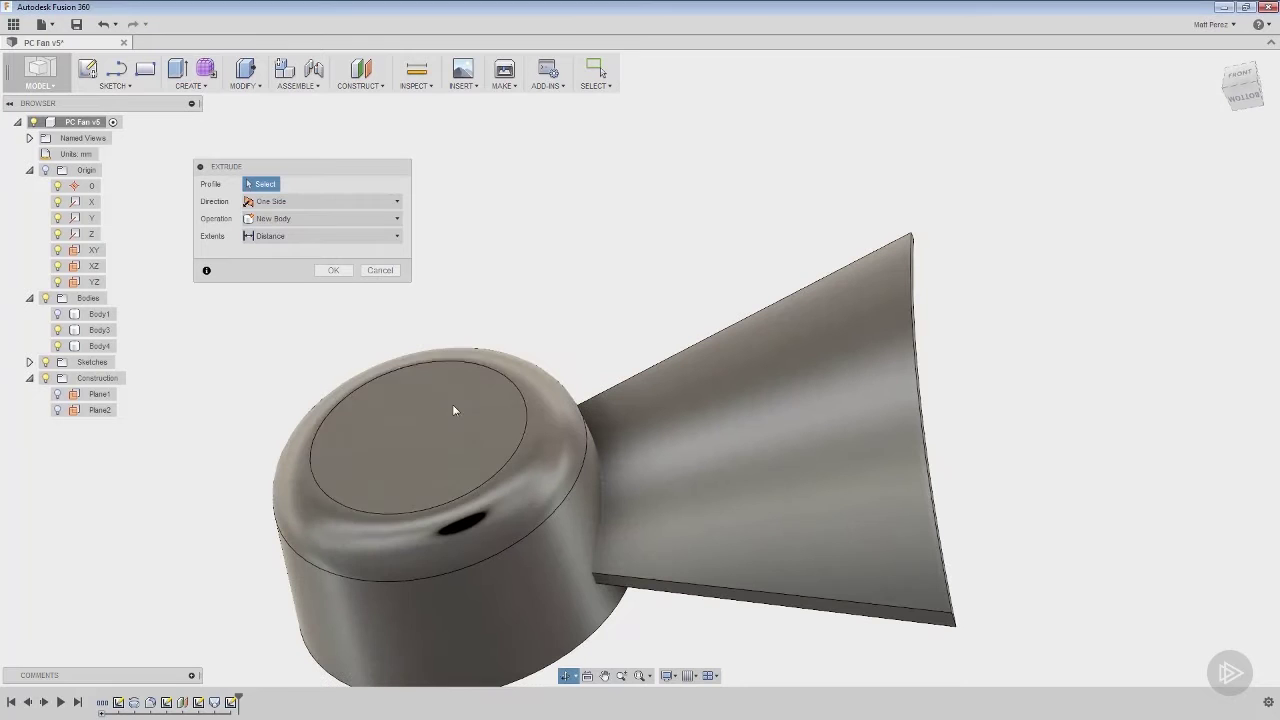
pyautogui.click(29, 363)
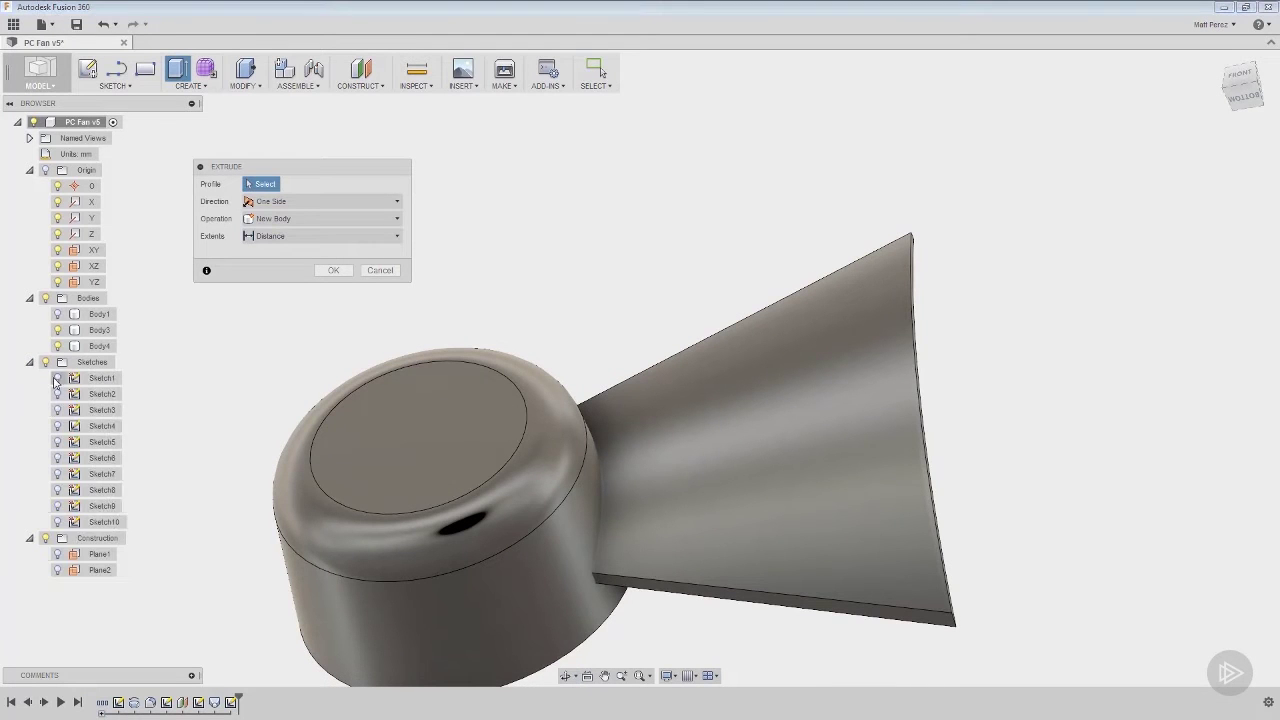
pyautogui.click(57, 522)
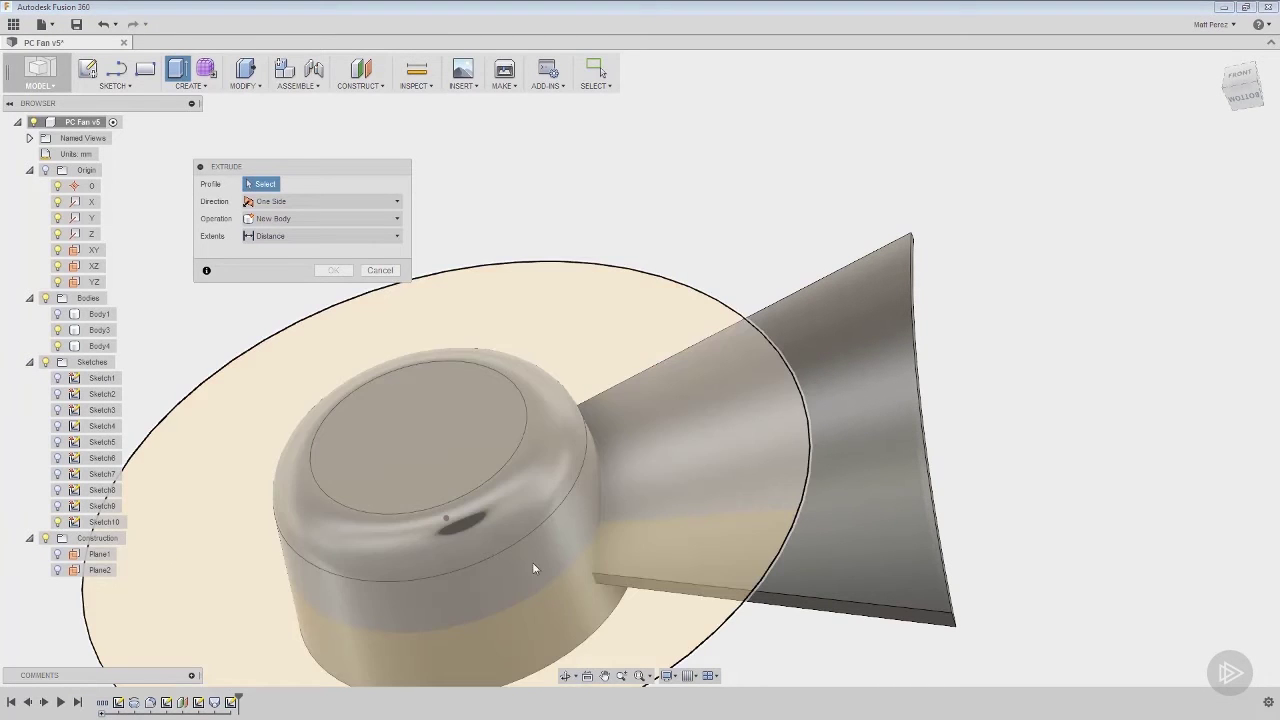
pyautogui.click(625, 611)
pyautogui.moveTo(441, 510); pyautogui.dragTo(424, 466)
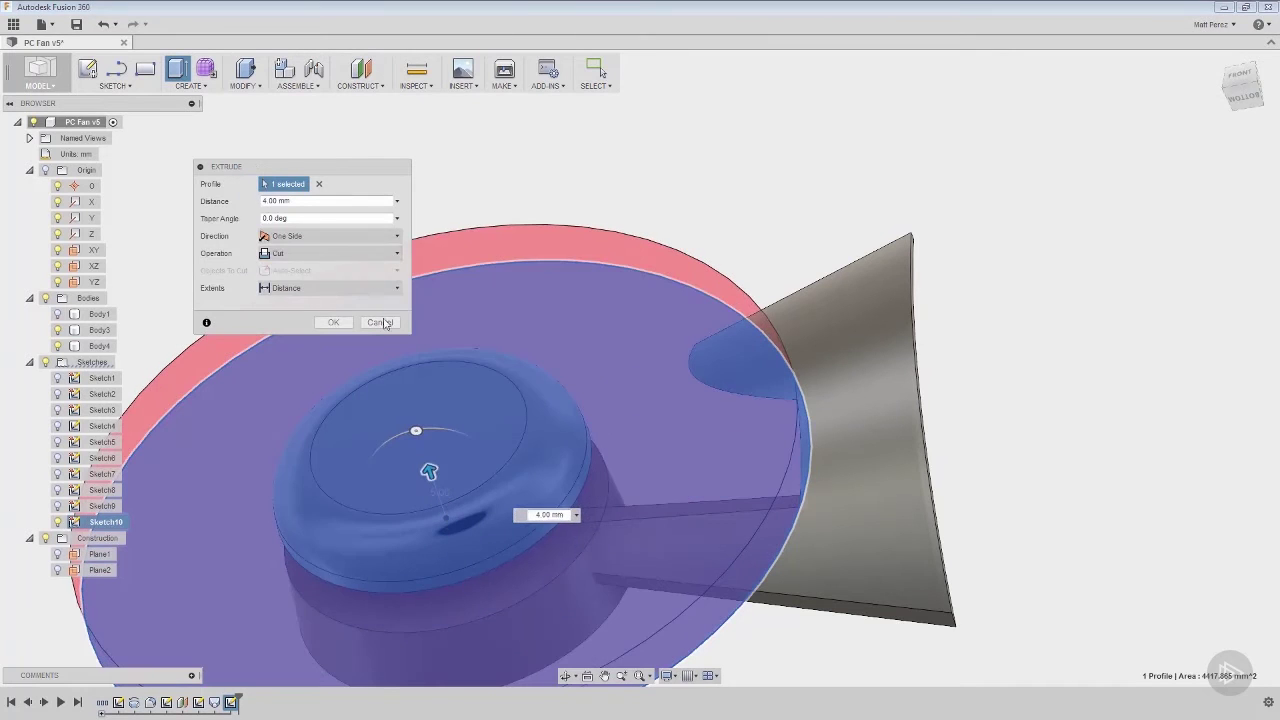
# Step: Set the extrusion to Symmetric, New Body, 10 mm, creating Body5
pyautogui.click(328, 236)
pyautogui.click(328, 288)
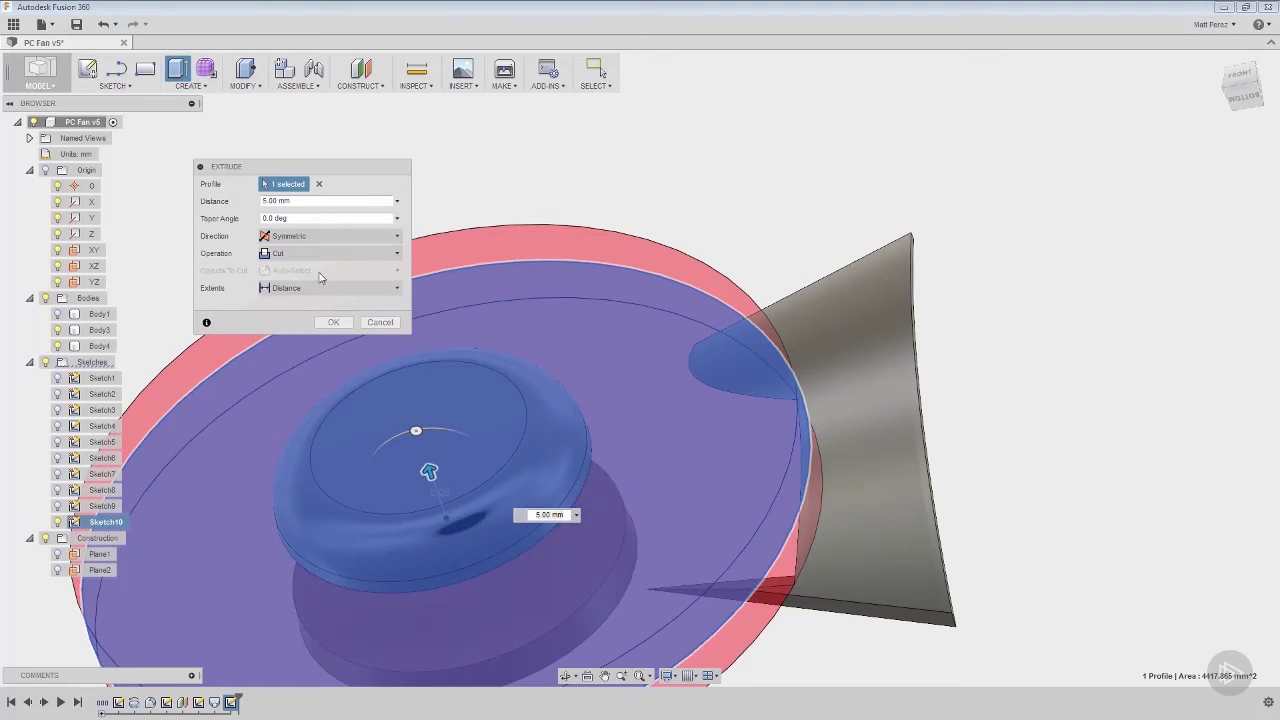
pyautogui.click(321, 256)
pyautogui.click(309, 318)
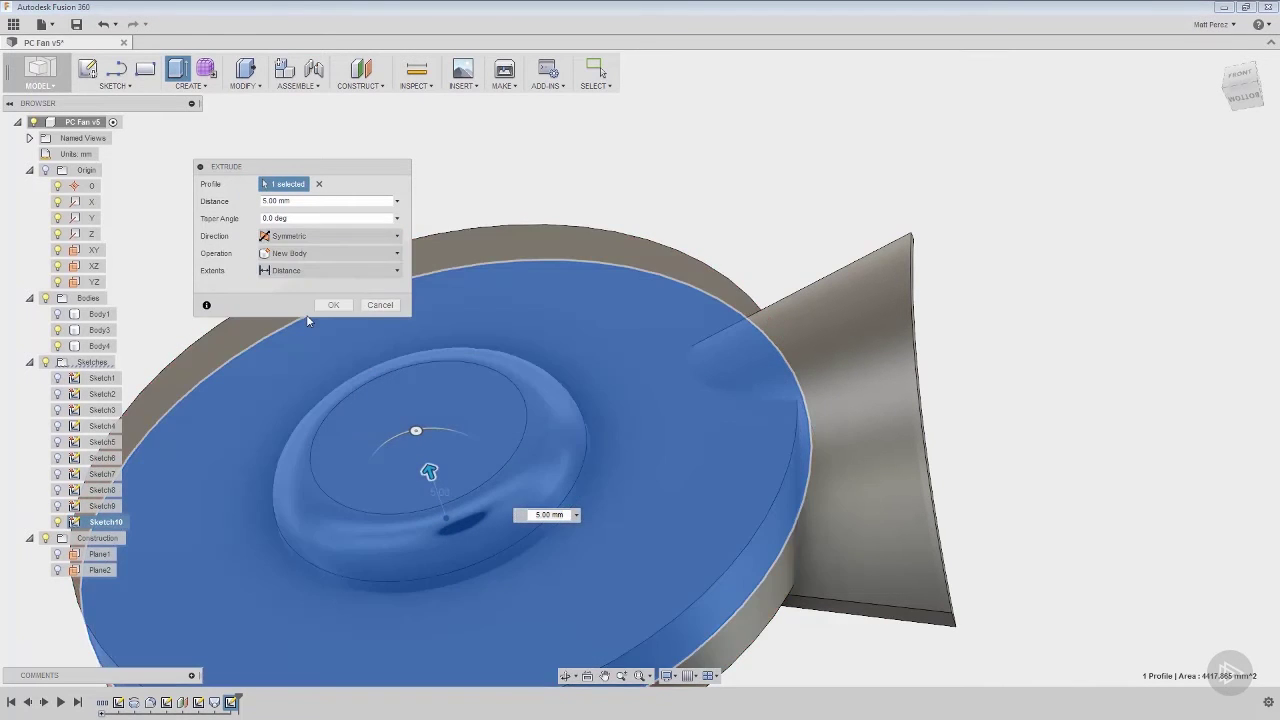
pyautogui.keyDown('shift'); pyautogui.moveTo(308, 320); pyautogui.dragTo(515, 374, button='middle'); pyautogui.keyUp('shift')
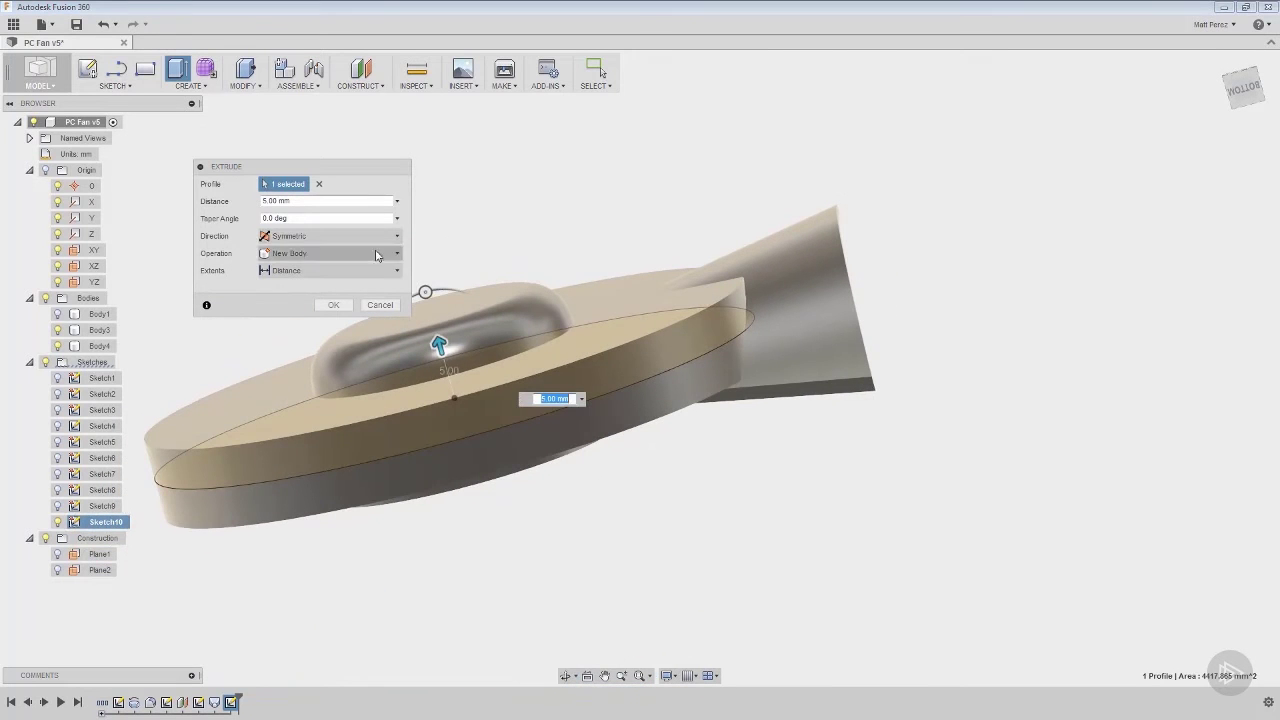
pyautogui.moveTo(437, 346); pyautogui.dragTo(428, 305)
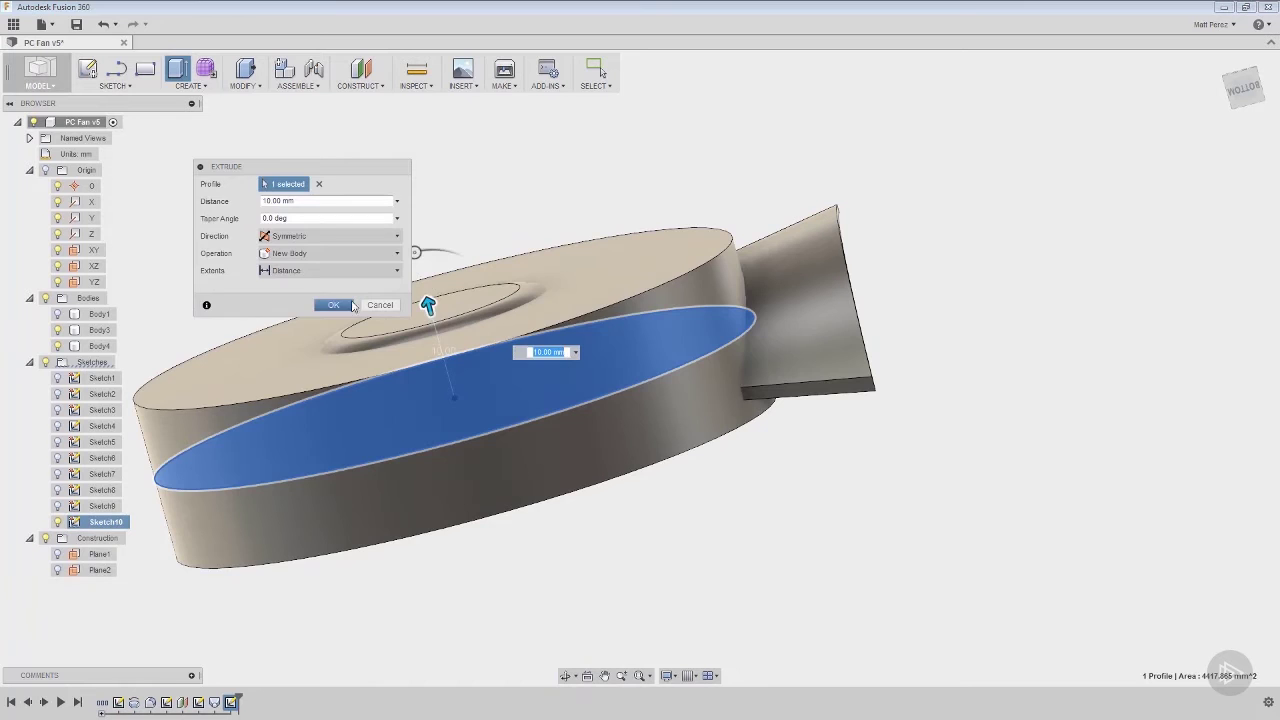
pyautogui.click(336, 305)
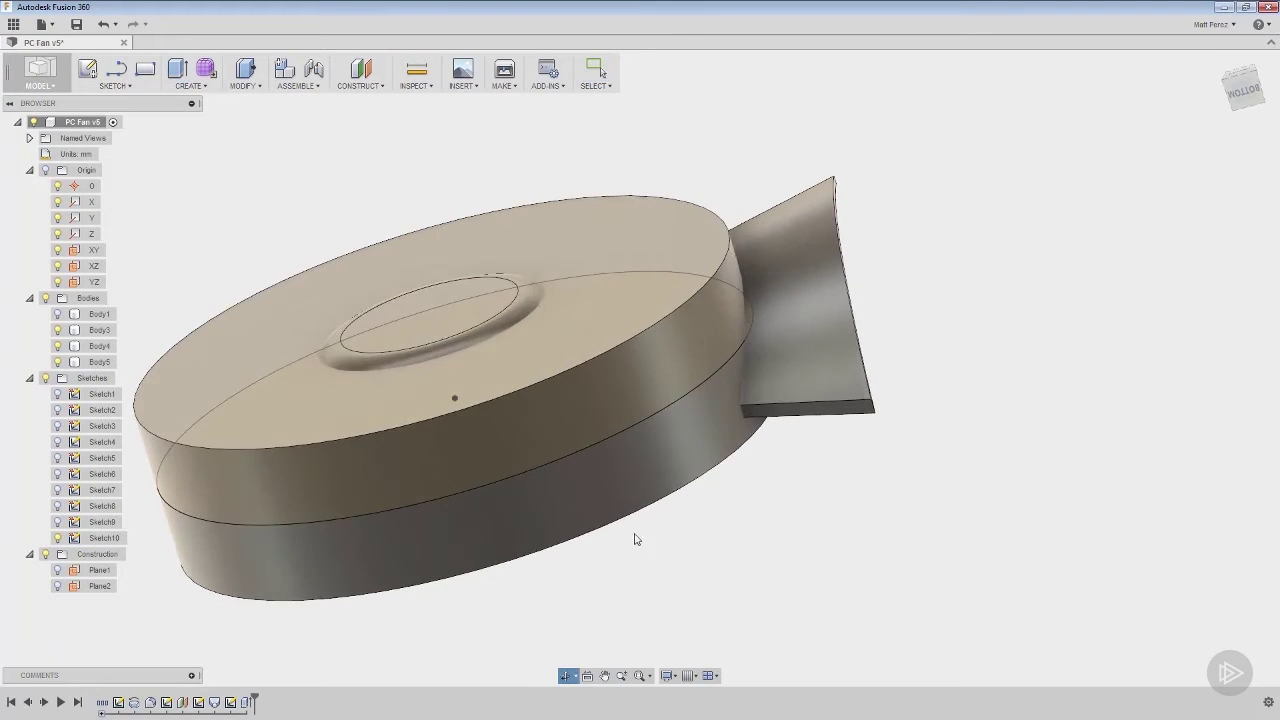
# Step: Hide Sketch10 and orbit to inspect Body5's underside and top
pyautogui.click(57, 538)
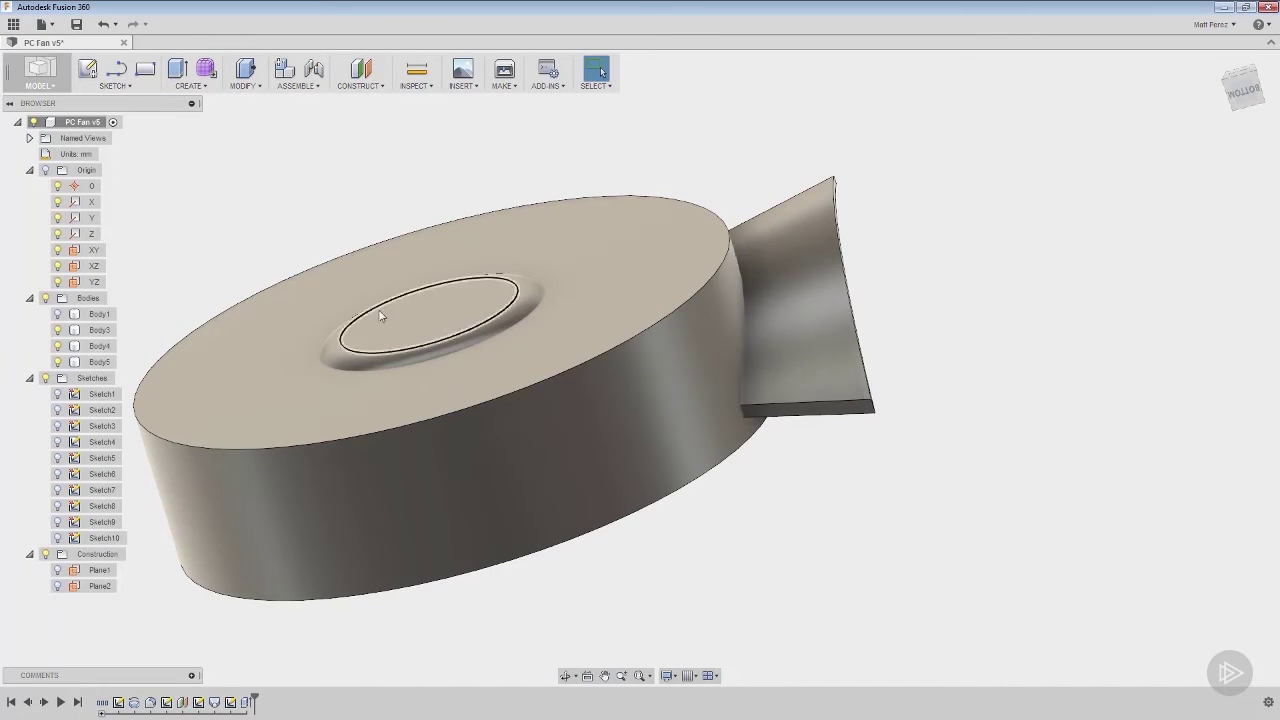
pyautogui.click(430, 320)
pyautogui.keyDown('shift'); pyautogui.moveTo(430, 320); pyautogui.dragTo(526, 454, button='middle'); pyautogui.keyUp('shift')
pyautogui.press('Escape')
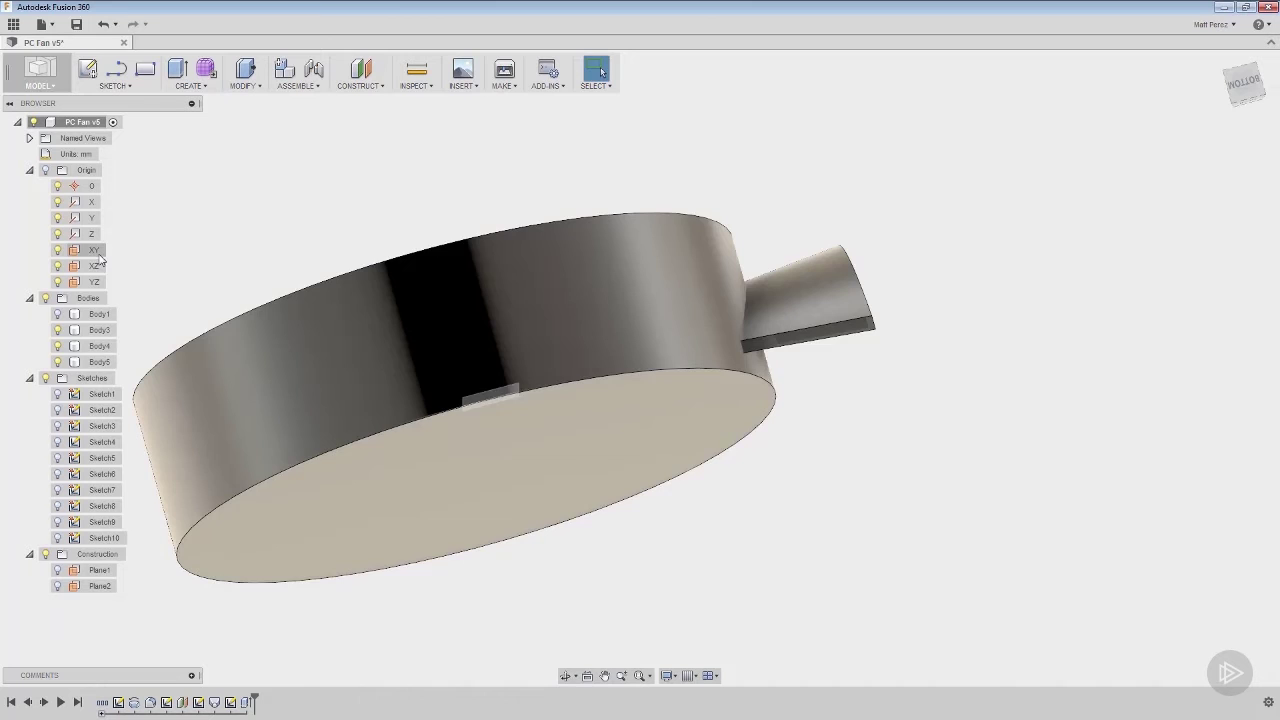
pyautogui.keyDown('shift'); pyautogui.moveTo(327, 276); pyautogui.dragTo(326, 147, button='middle'); pyautogui.keyUp('shift')
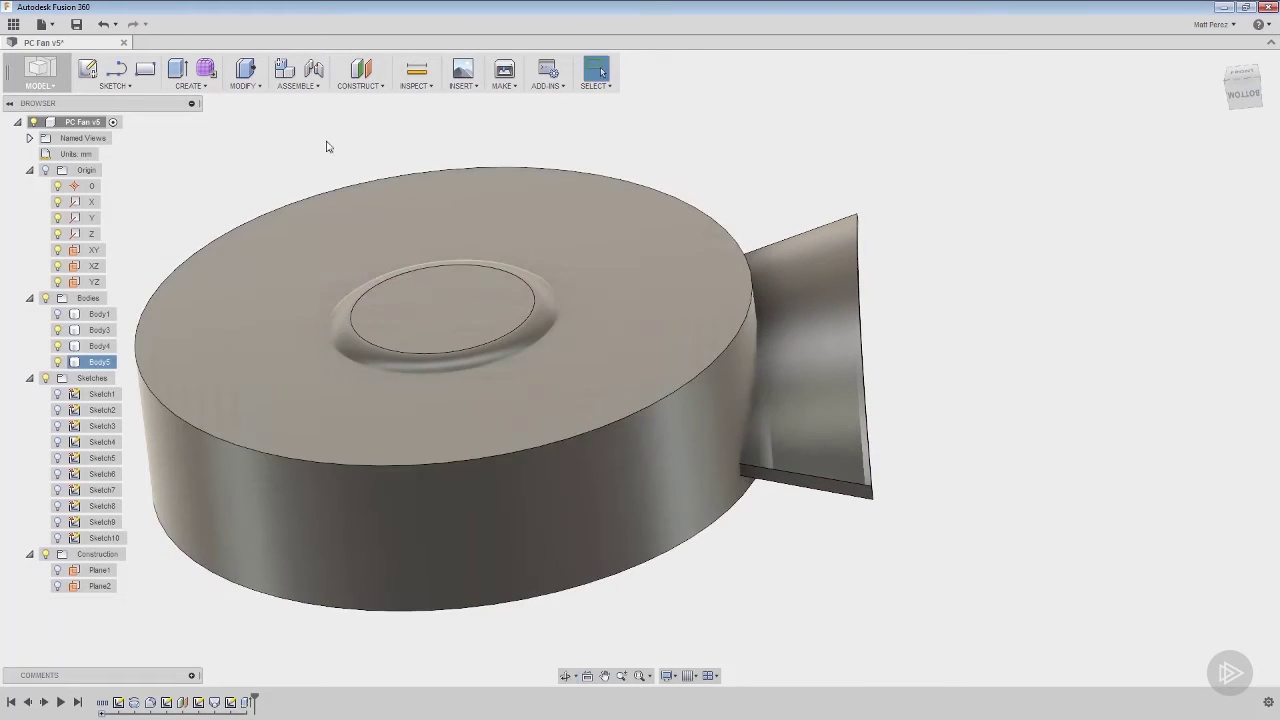
# Step: Draft the disc's outer side face from its top face at a 2.5 degree angle
pyautogui.click(253, 92)
pyautogui.click(253, 178)
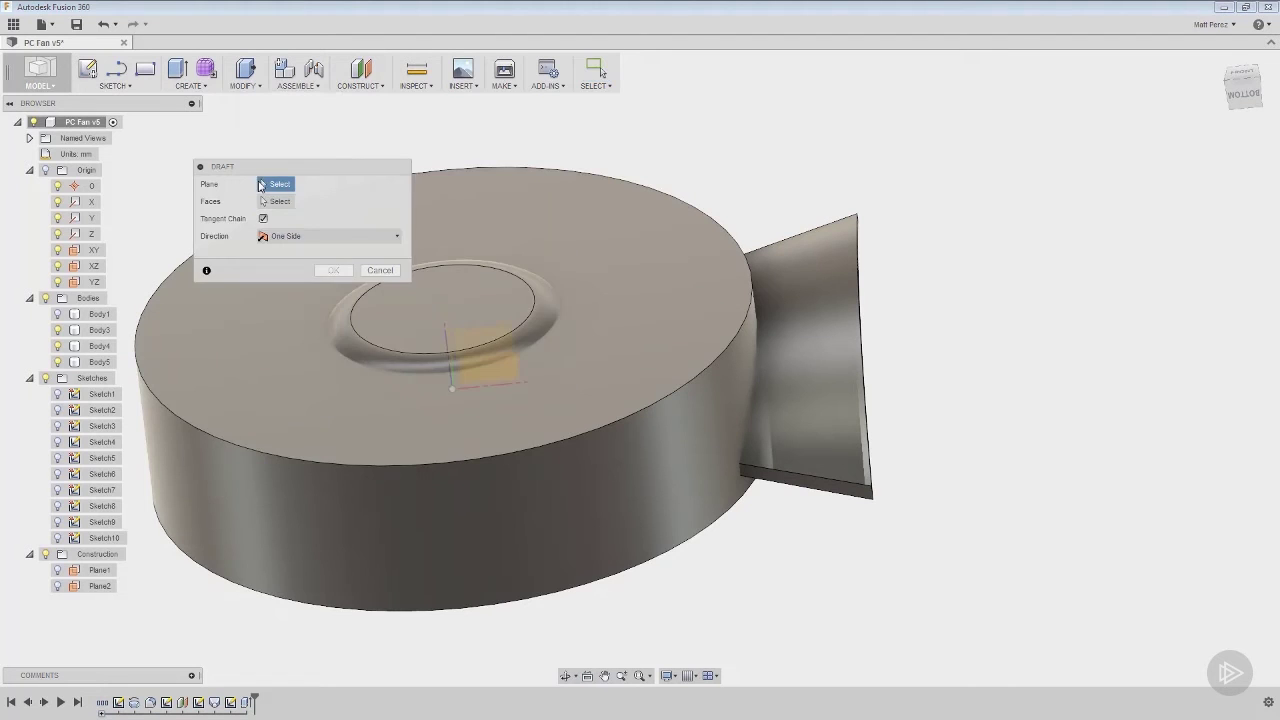
pyautogui.click(692, 264)
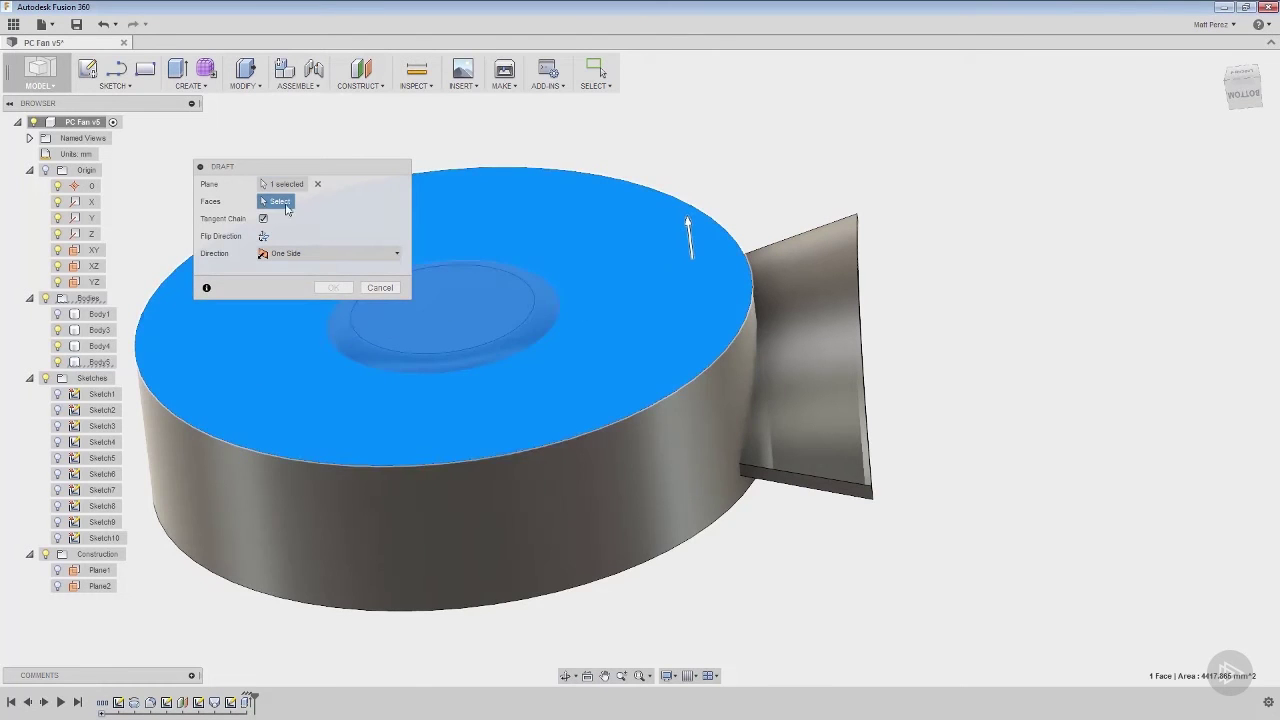
pyautogui.click(599, 478)
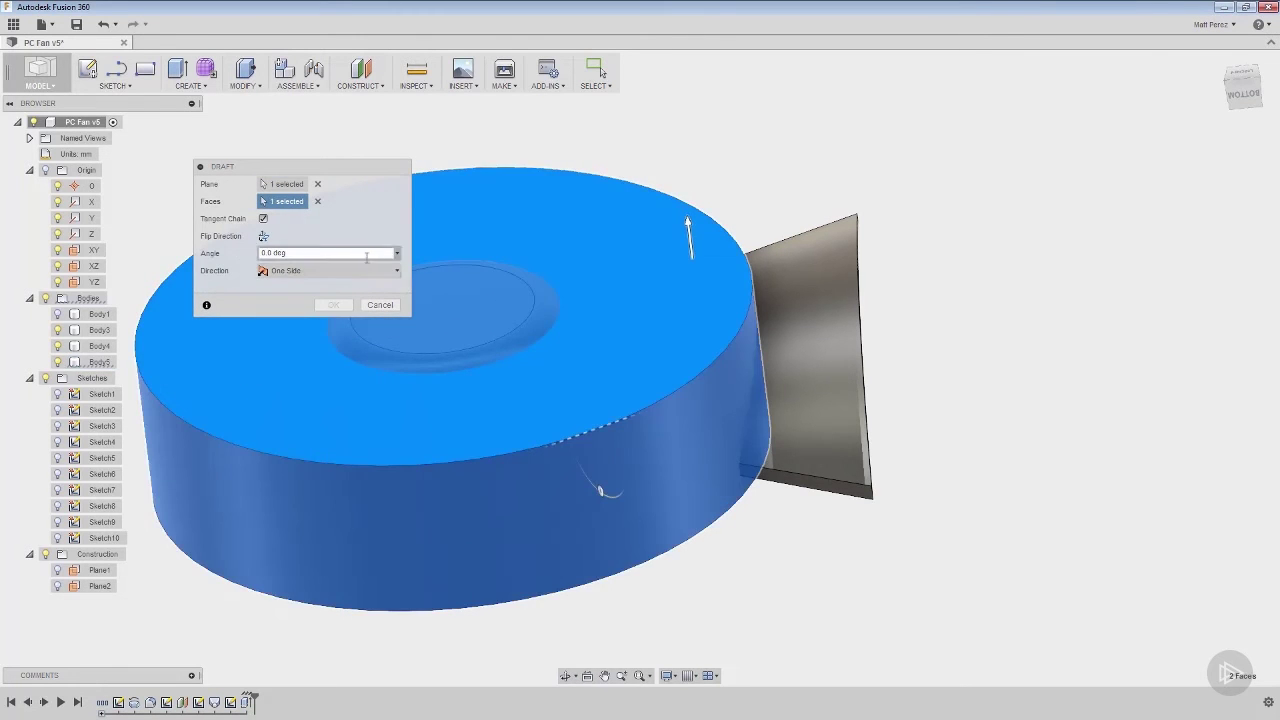
pyautogui.moveTo(600, 490); pyautogui.dragTo(606, 506)
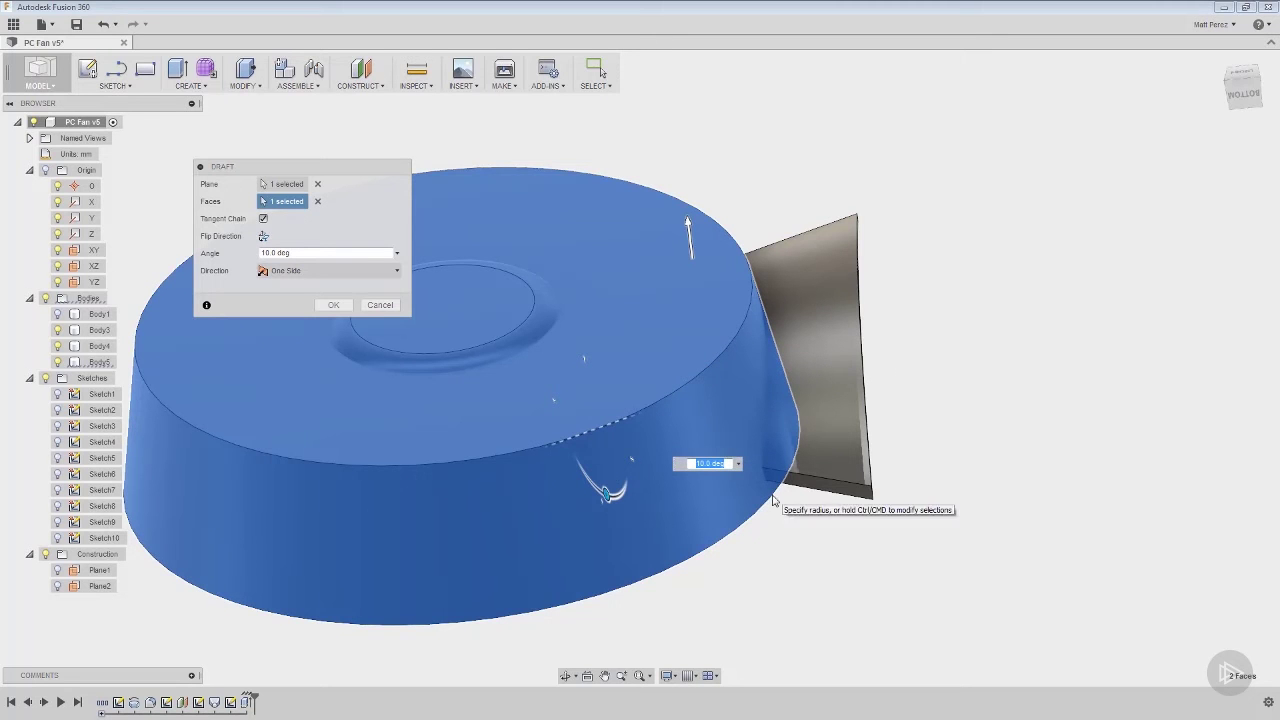
pyautogui.write('5')
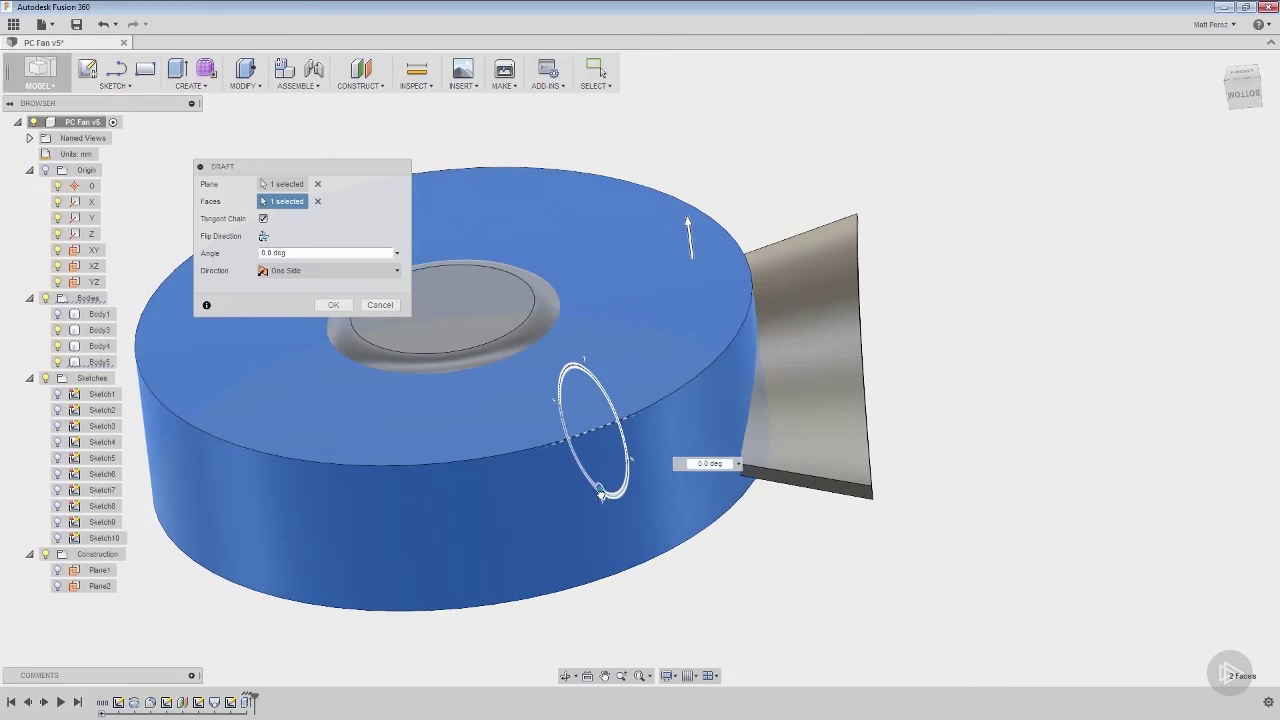
pyautogui.press('Return')
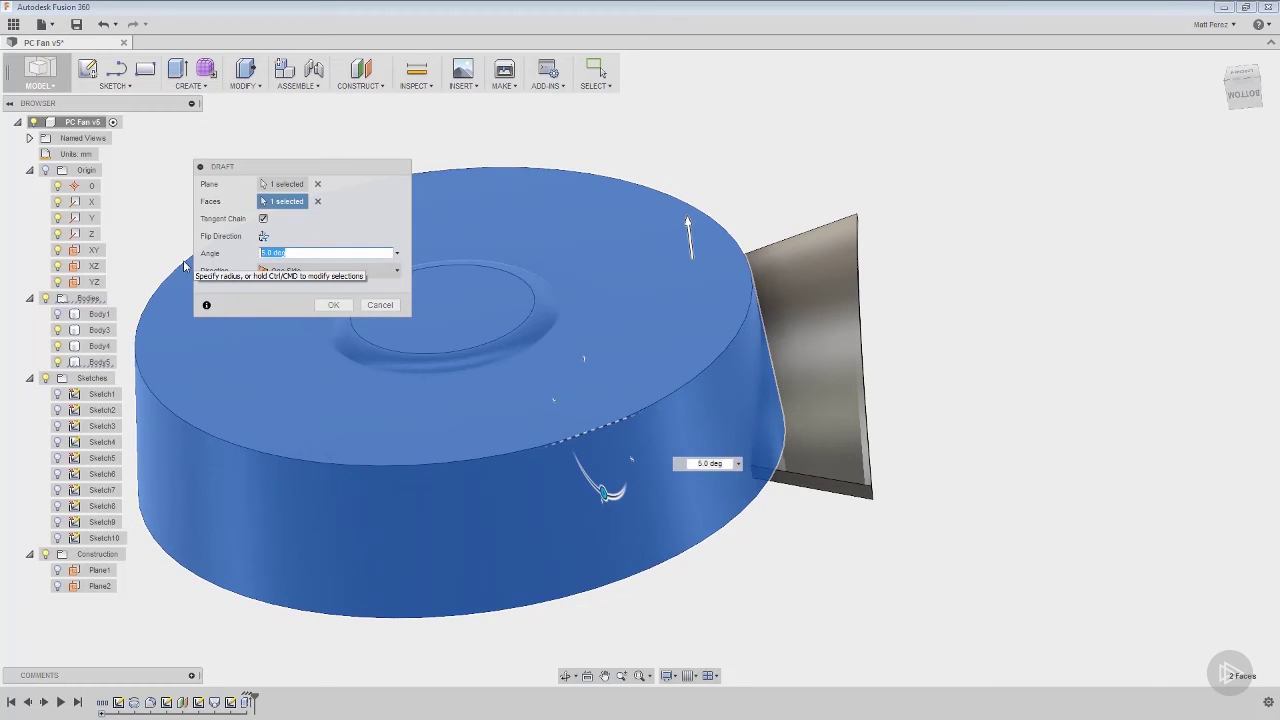
pyautogui.write('2.5')
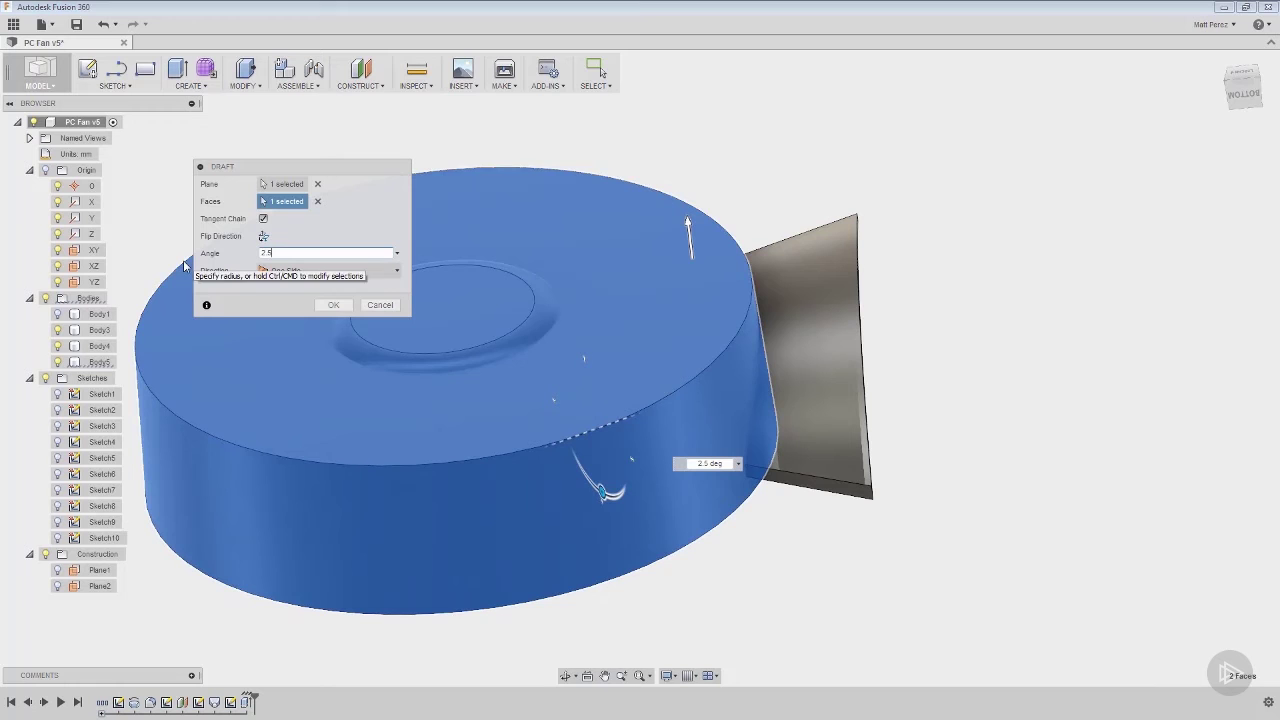
# Step: Apply the 2.5-degree draft to the disk body
pyautogui.click(331, 305)
pyautogui.click(441, 503)
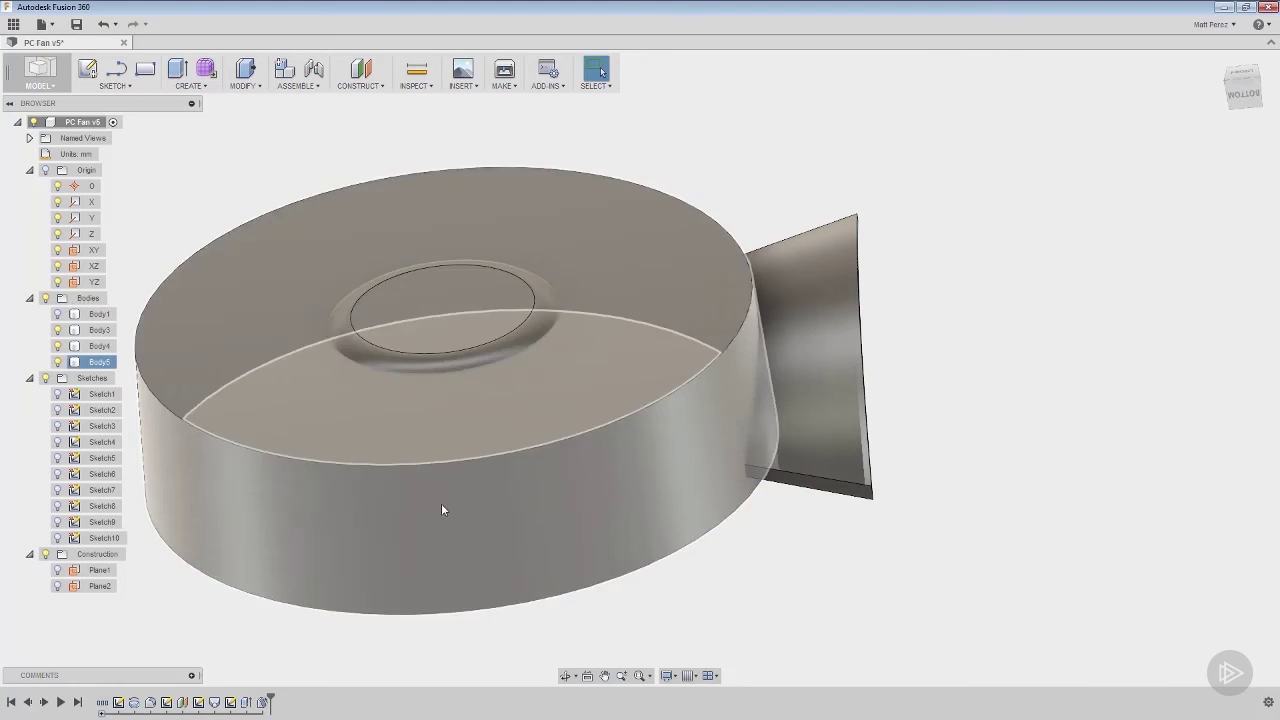
pyautogui.keyDown('shift'); pyautogui.moveTo(441, 503); pyautogui.dragTo(699, 471, button='middle'); pyautogui.keyUp('shift')
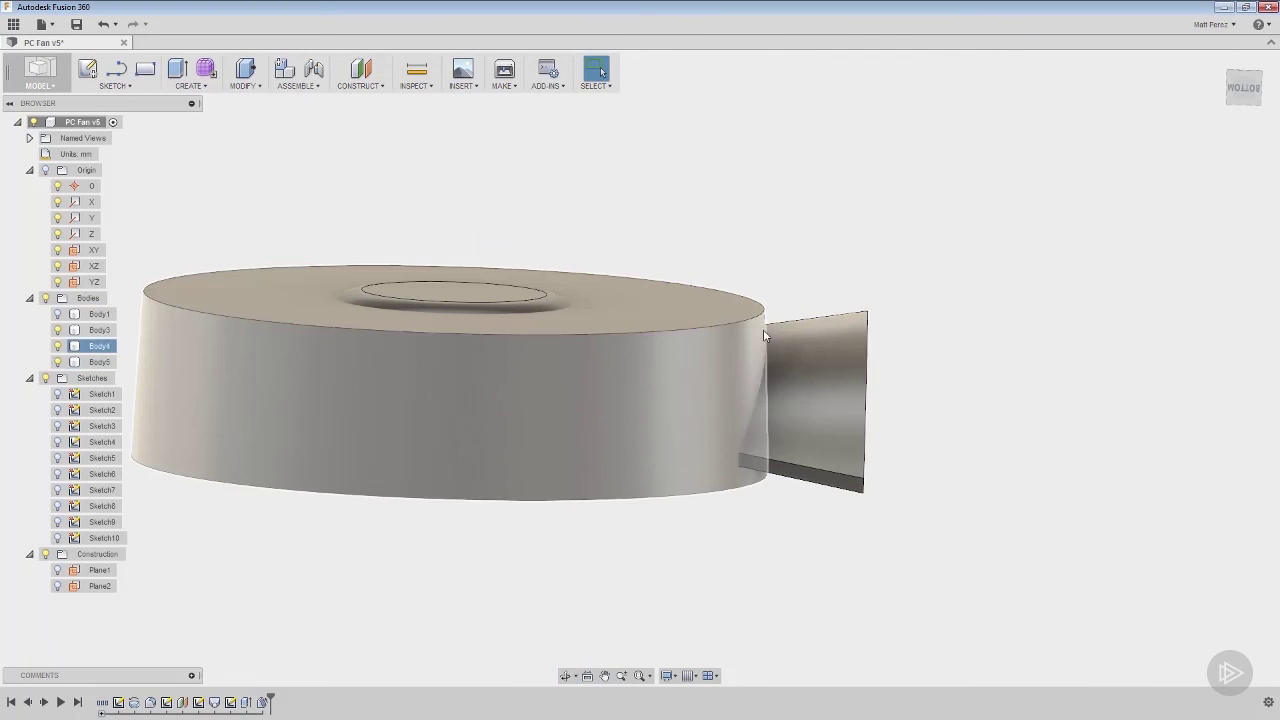
pyautogui.click(770, 336)
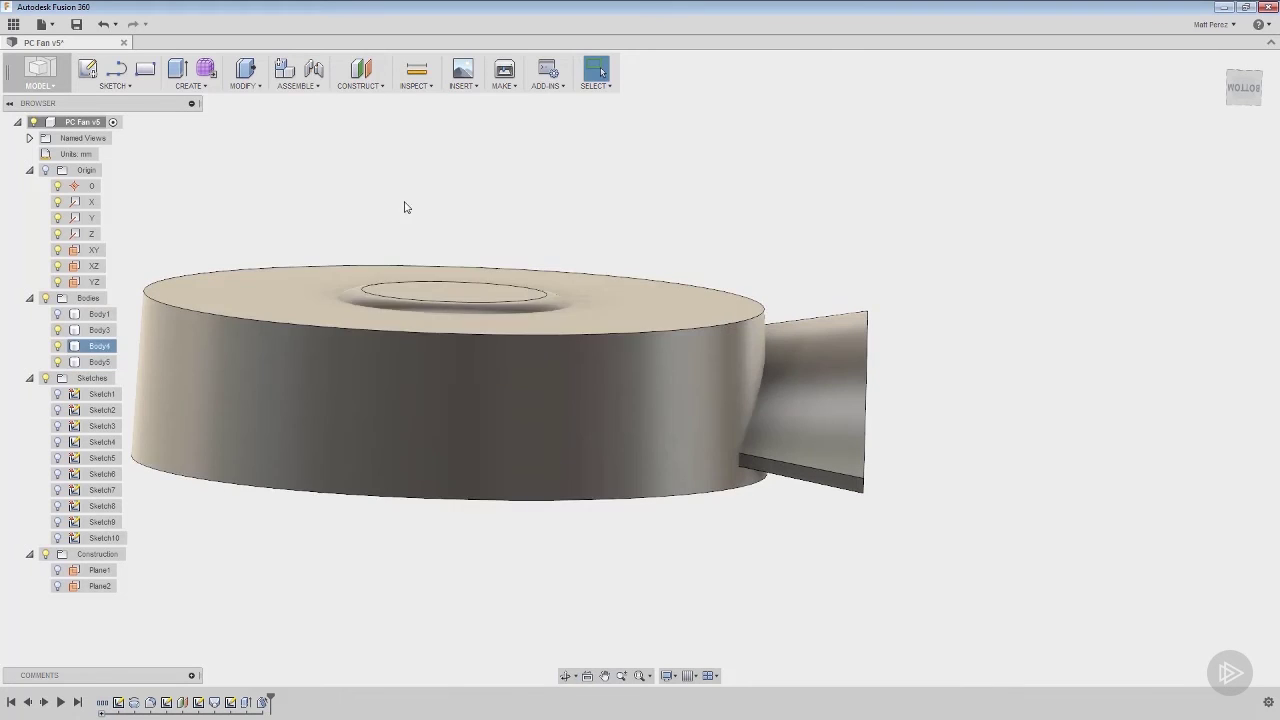
# Step: Intersect blade Body4 with the drafted disk as tool body so the blade gets a tapered edge
pyautogui.click(247, 86)
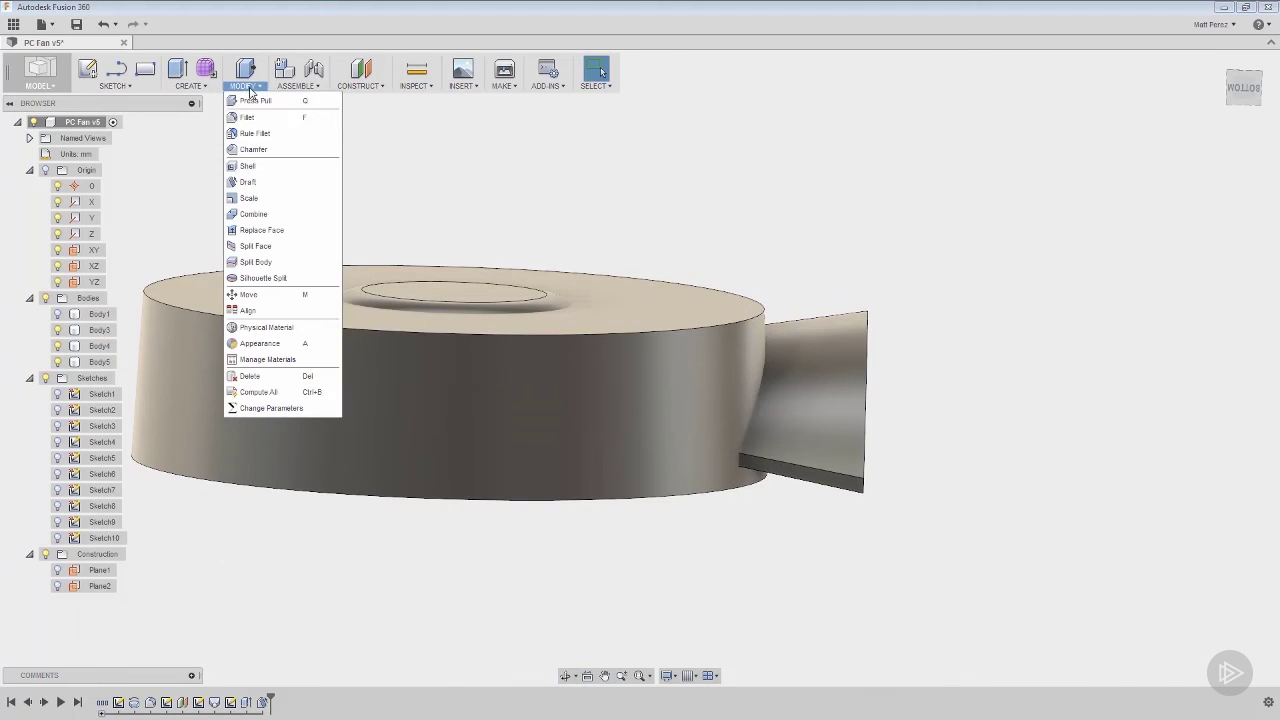
pyautogui.click(255, 216)
pyautogui.click(290, 218)
pyautogui.click(295, 268)
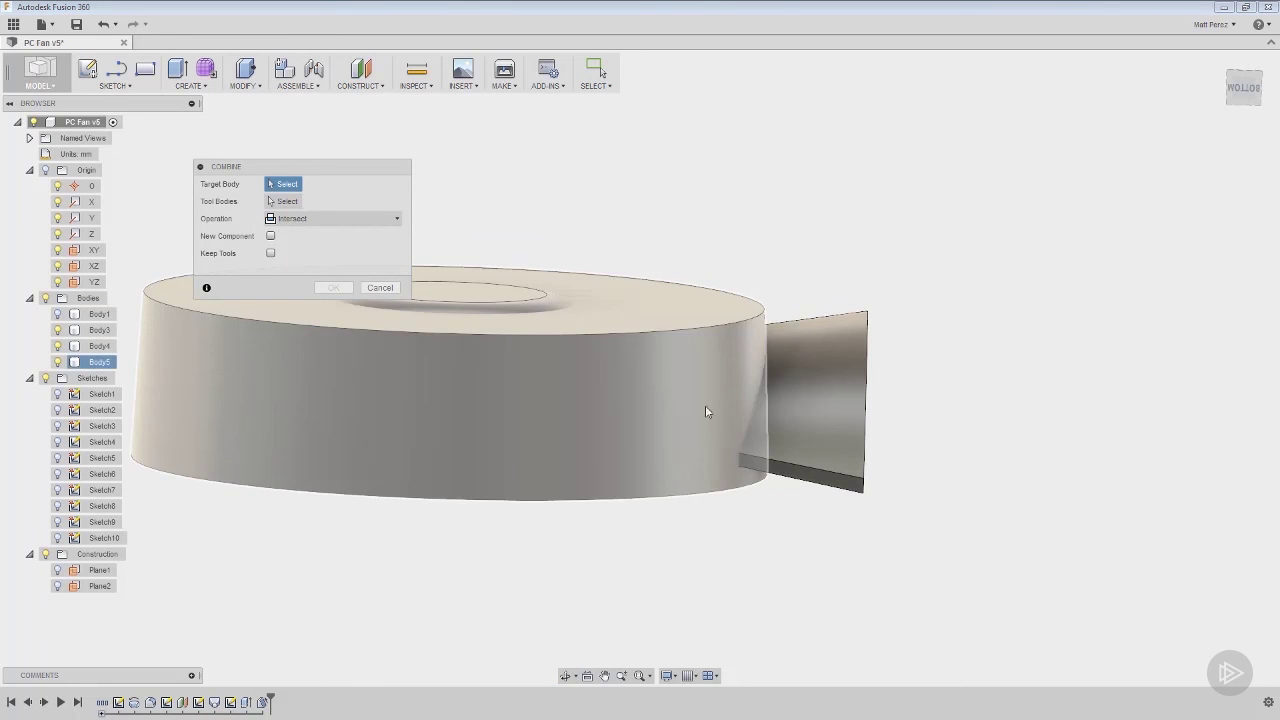
pyautogui.click(828, 411)
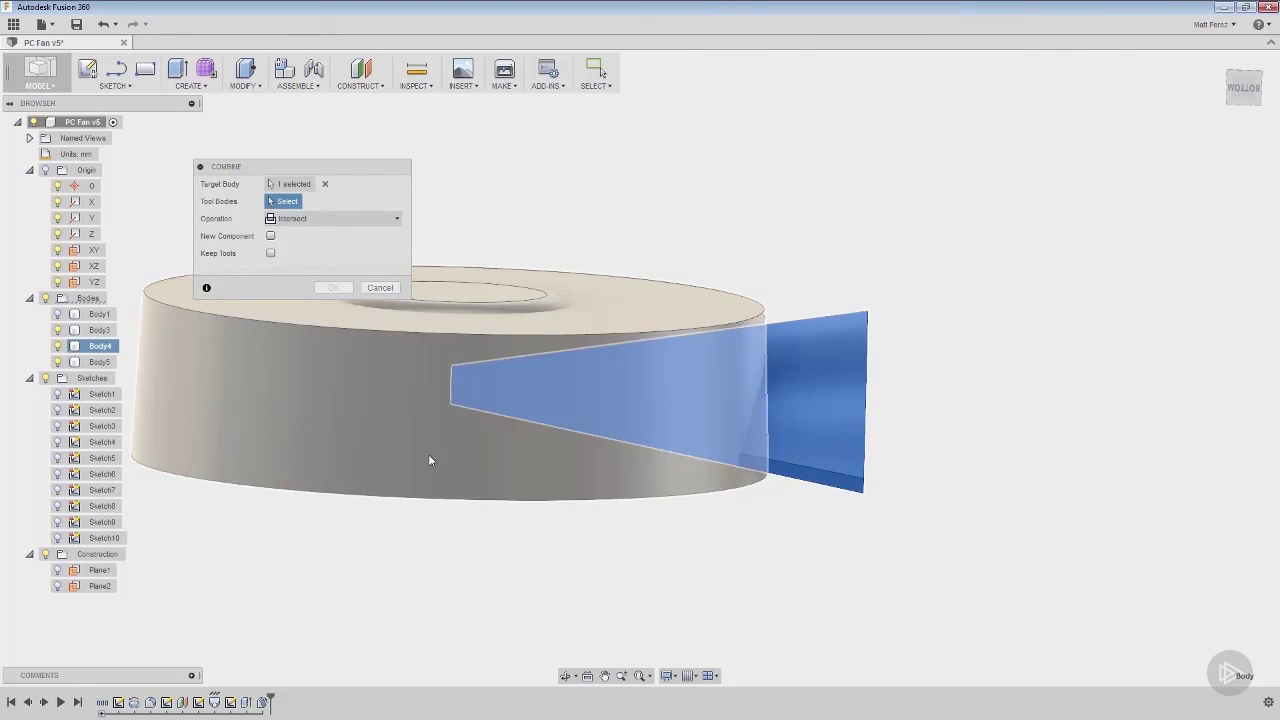
pyautogui.click(431, 462)
pyautogui.click(332, 288)
pyautogui.click(1244, 72)
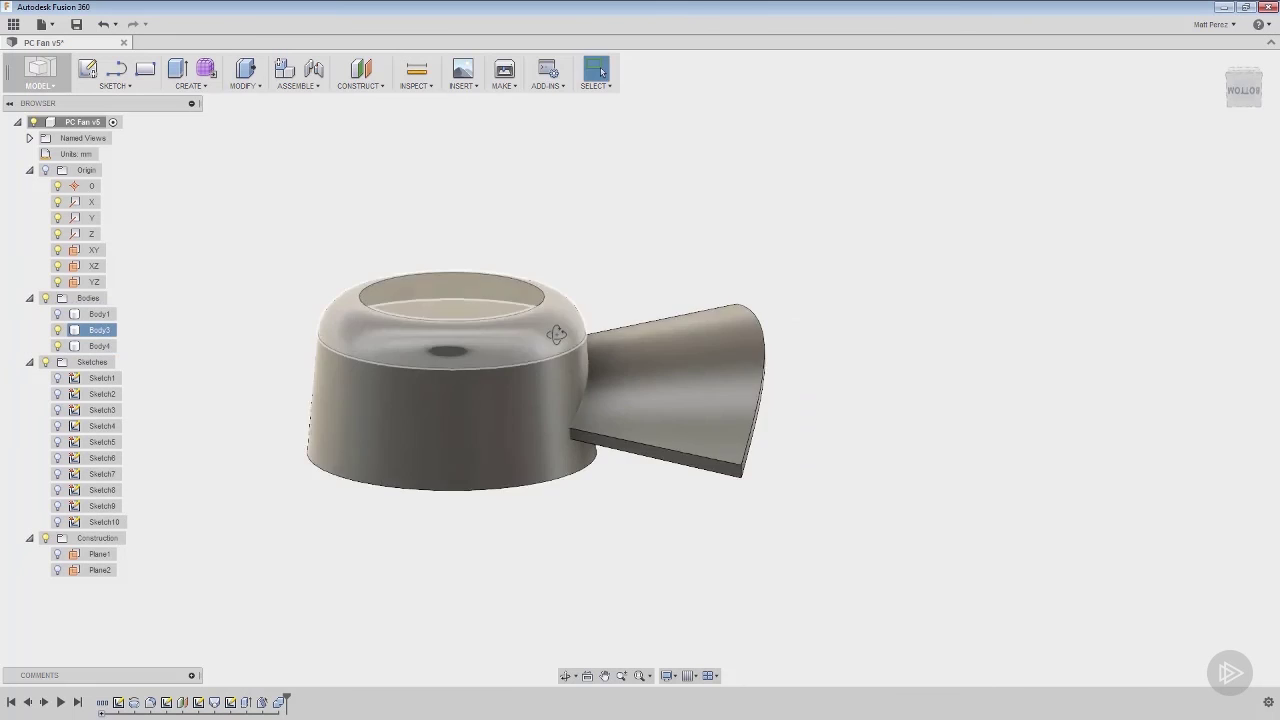
pyautogui.click(1243, 80)
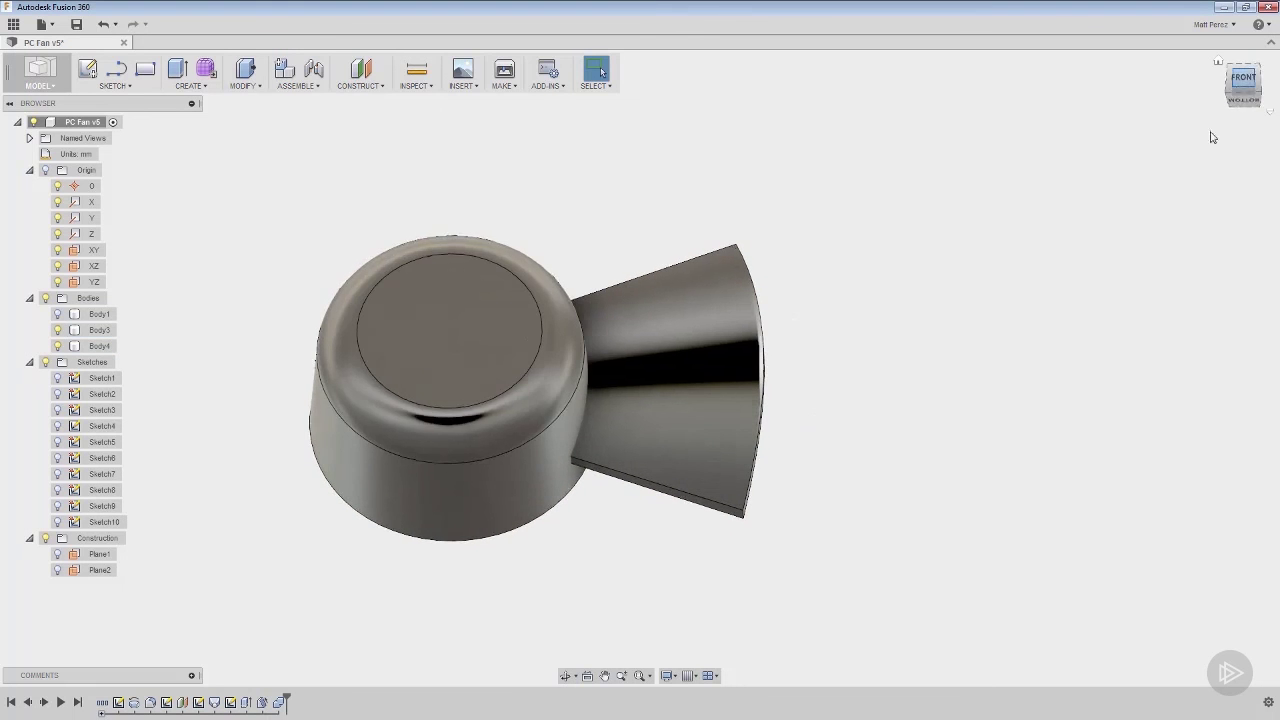
pyautogui.scroll(10, 768, 475)
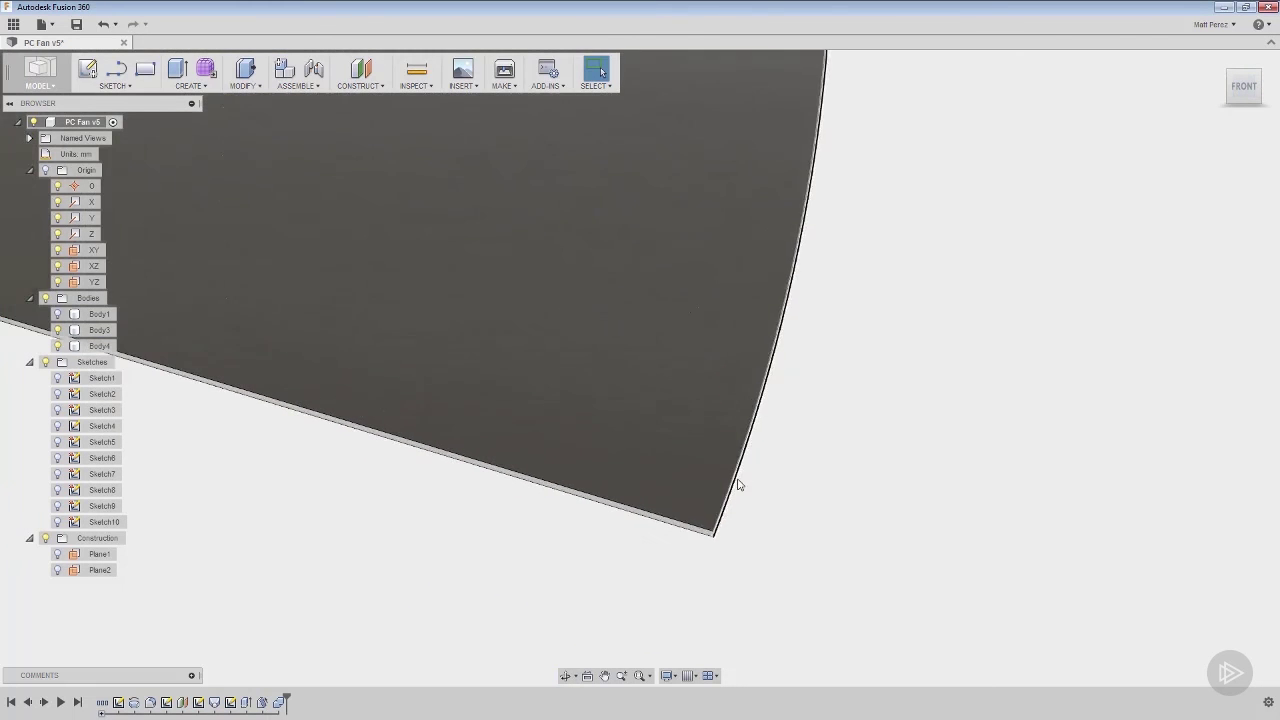